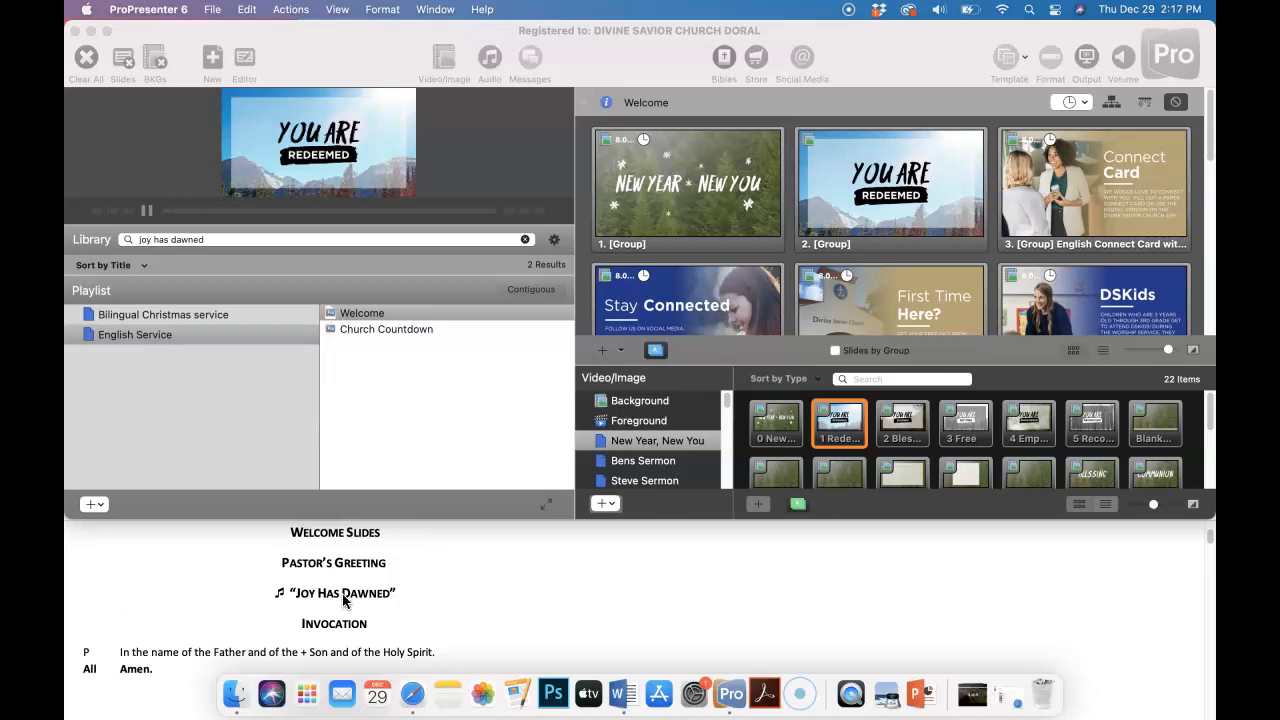
Step: Open the song "Joy Has Dawned" from the library search results for editing its slides
scroll(345, 600, "down", 1)
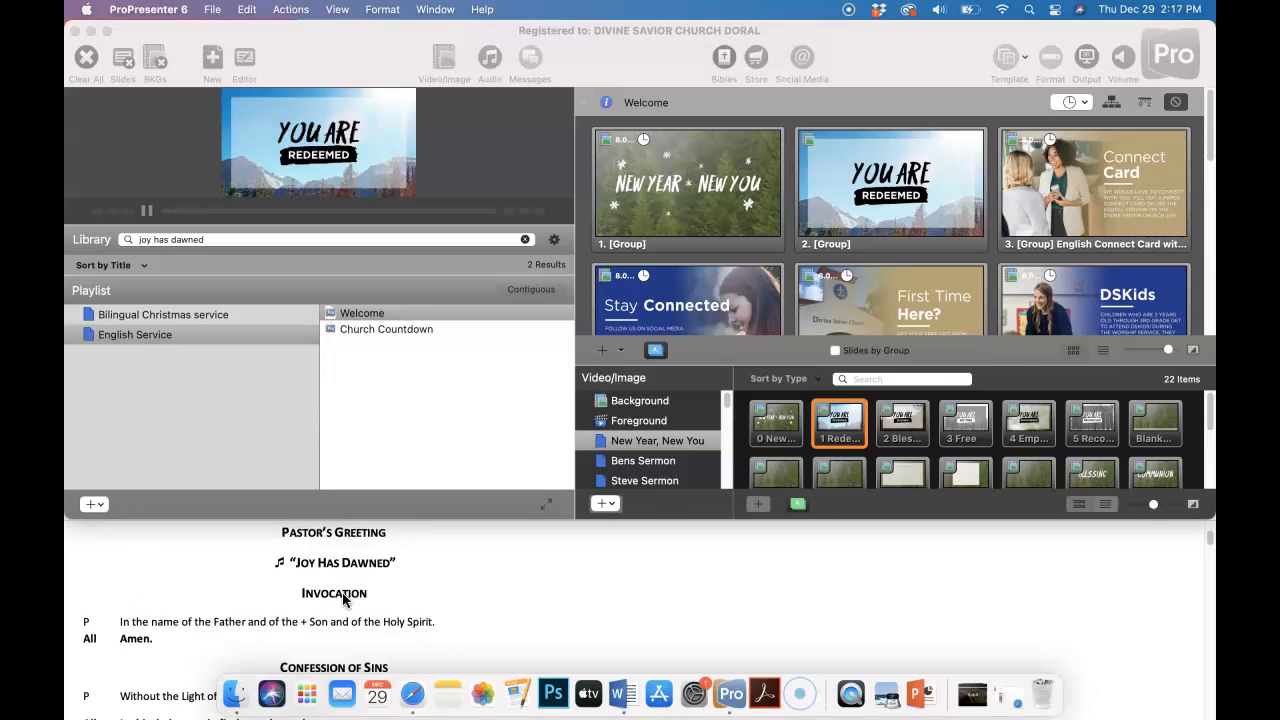
left_click(293, 275)
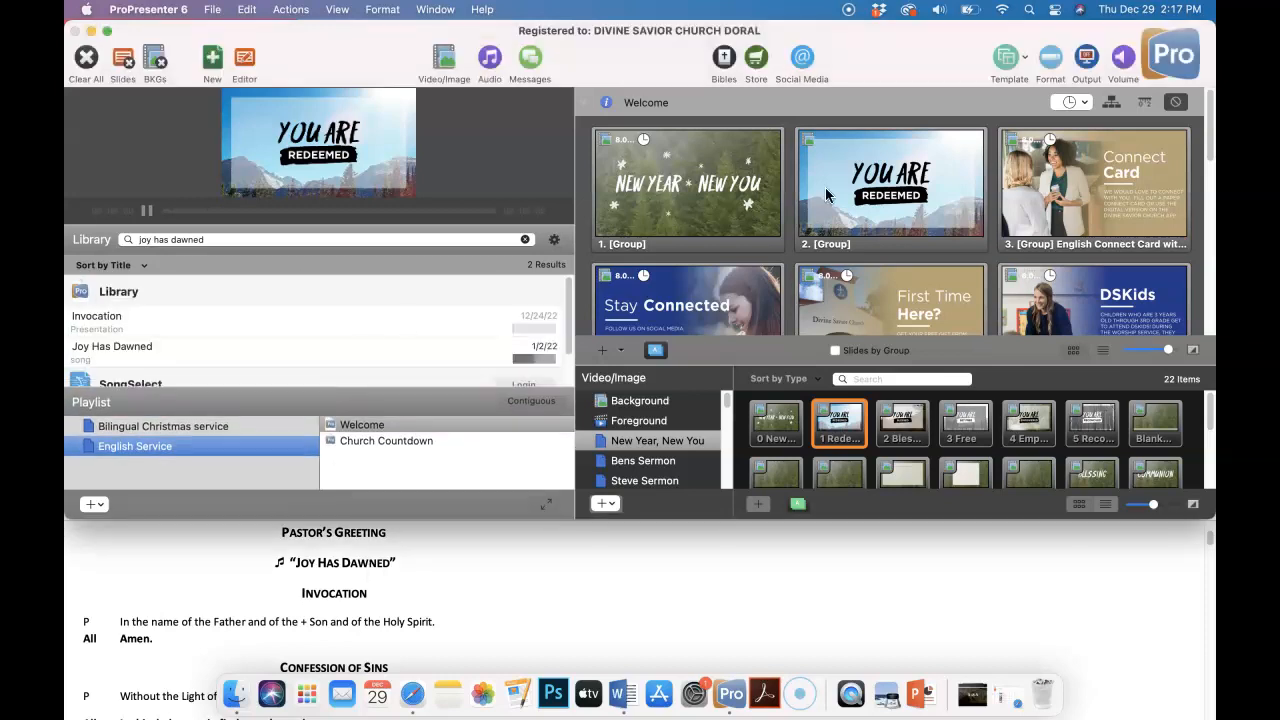
left_click(221, 240)
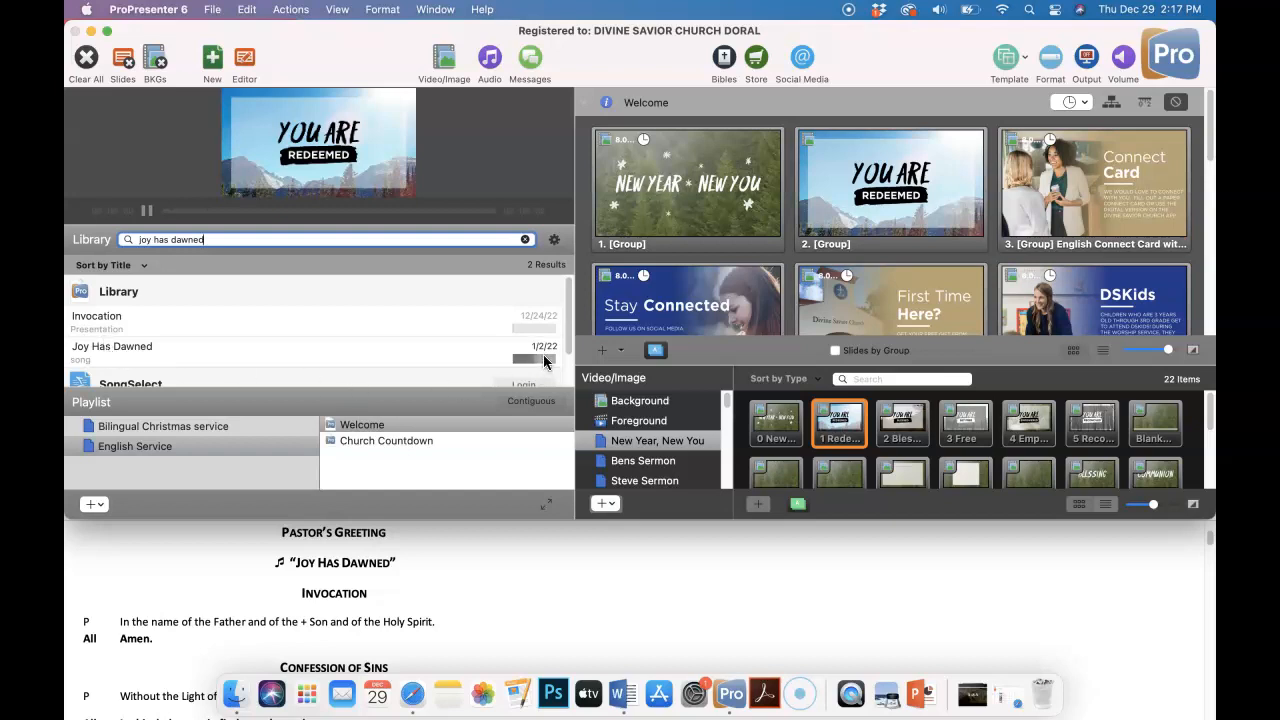
left_click(105, 350)
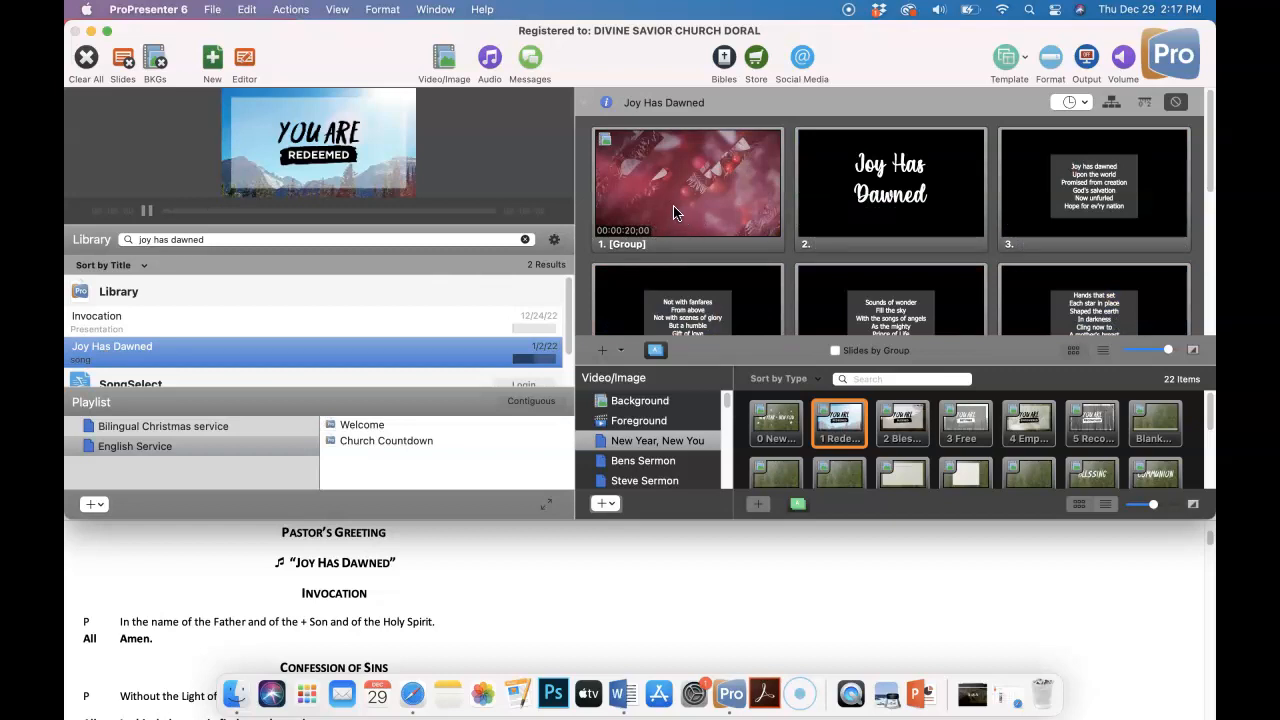
left_click(246, 60)
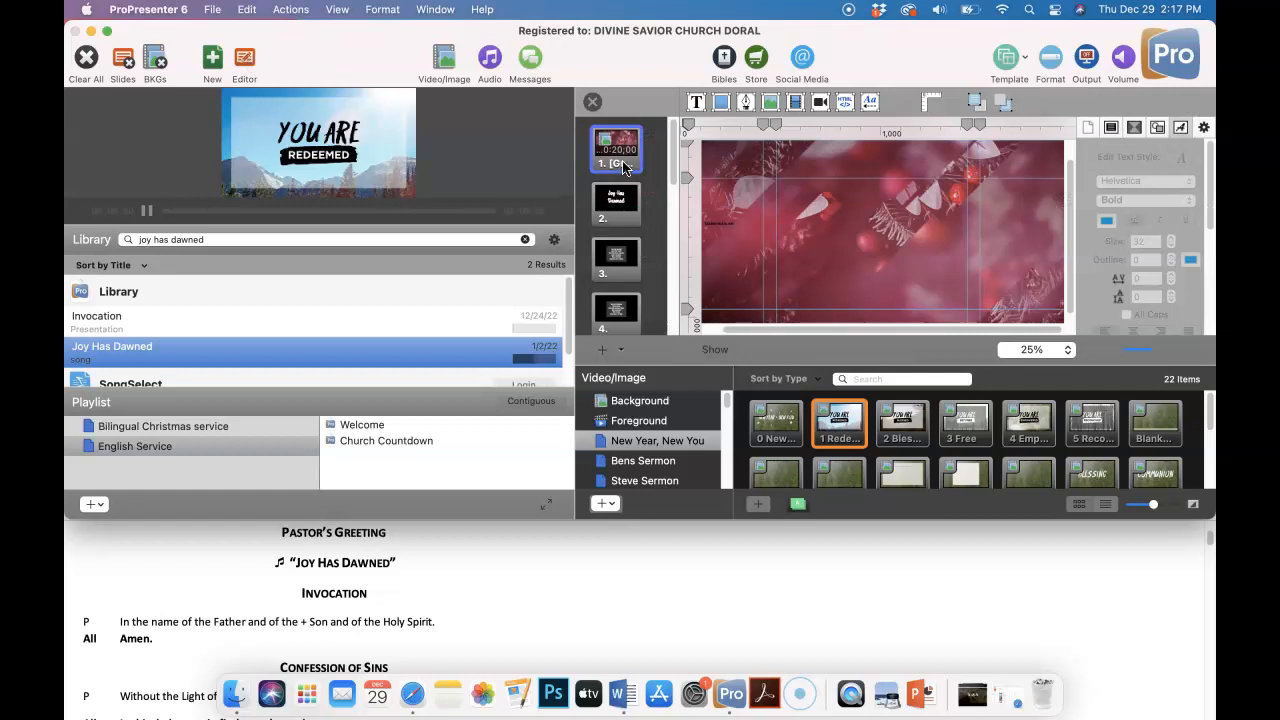
Step: Apply the Blank-4 forest background to the song's first slide and open its text box for editing
scroll(950, 440, "down", 1)
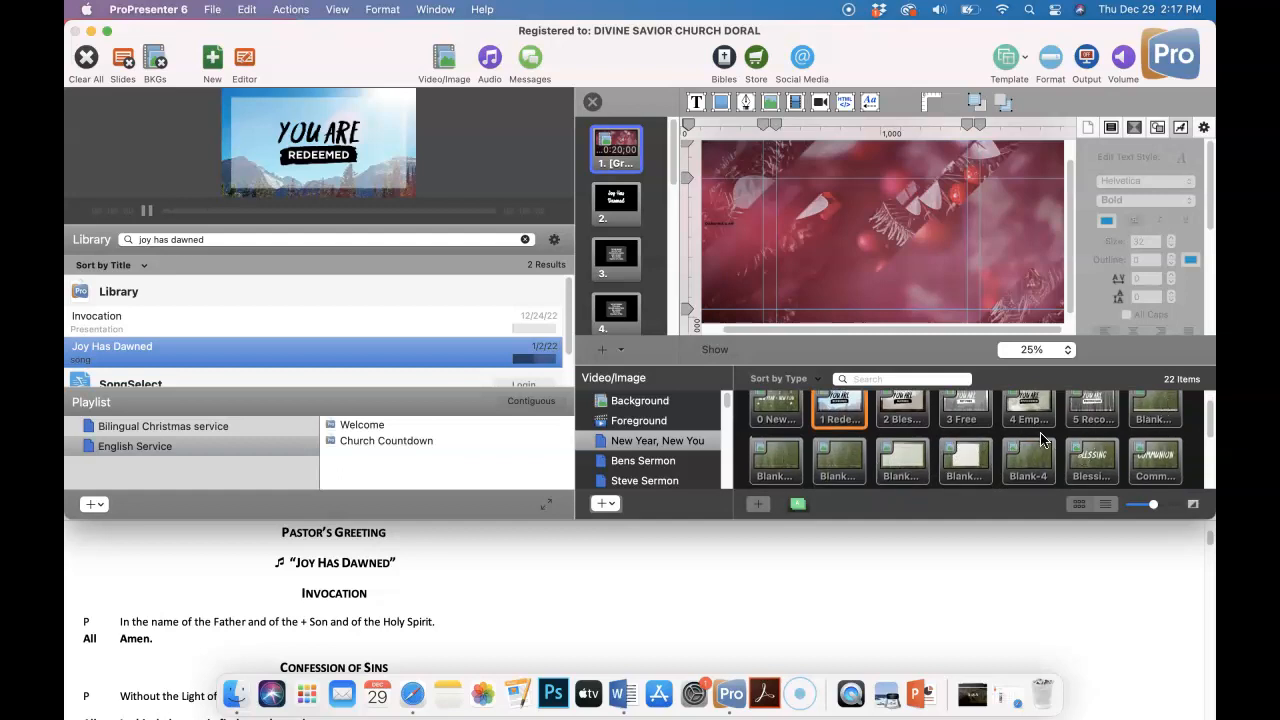
left_click_drag(1038, 456, 616, 136)
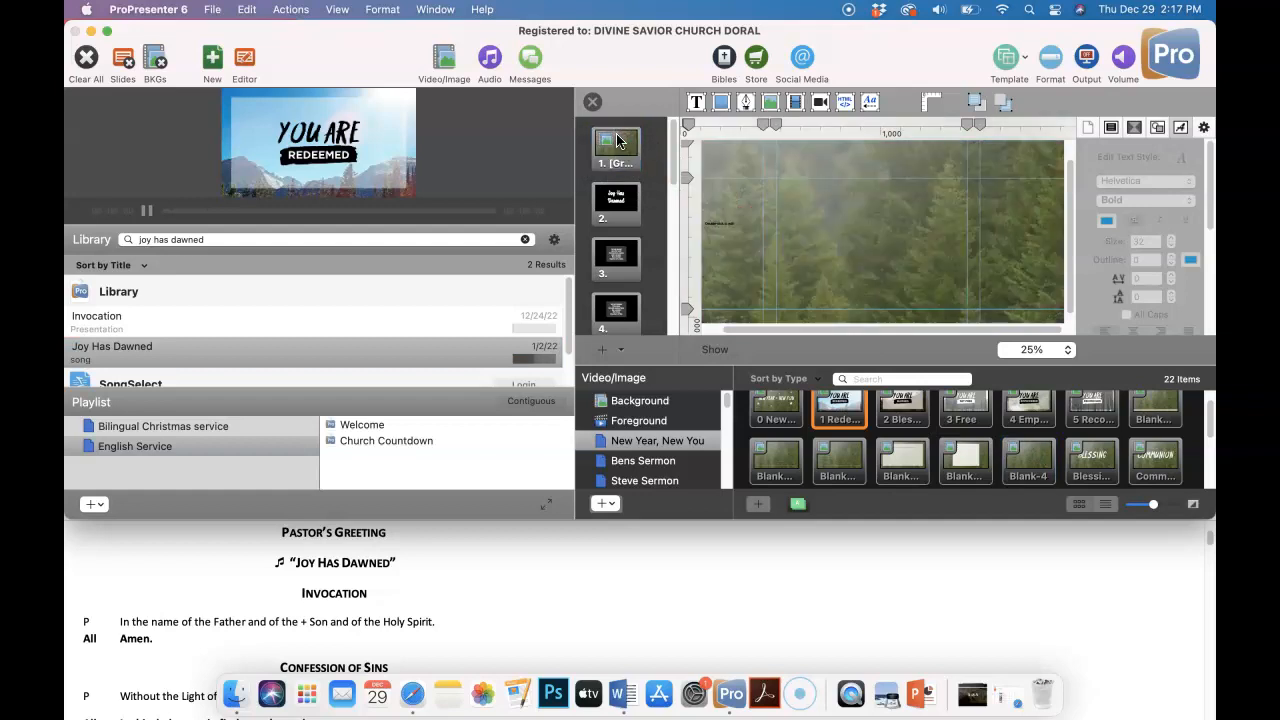
left_click(727, 232)
double_click(743, 224)
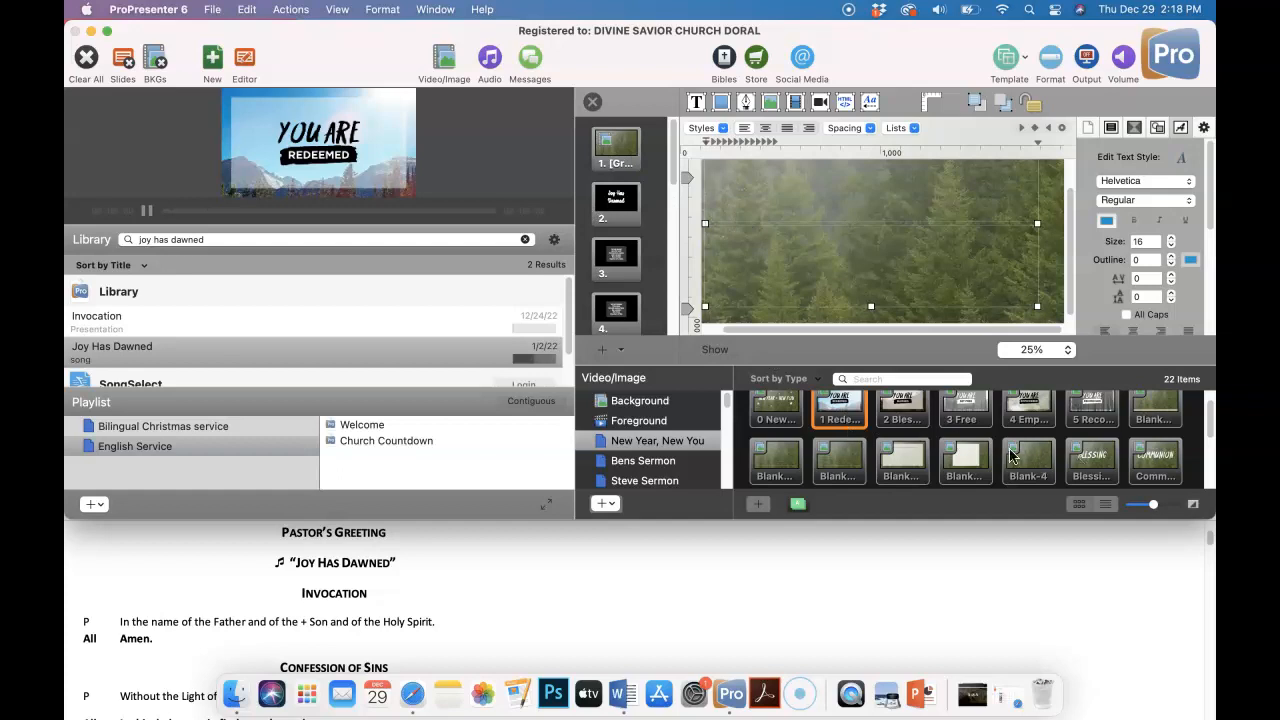
Step: Apply the Blank-4 forest background to the "Joy Has Dawned" title slide and delete the first slide before it
scroll(1020, 457, "down", 1)
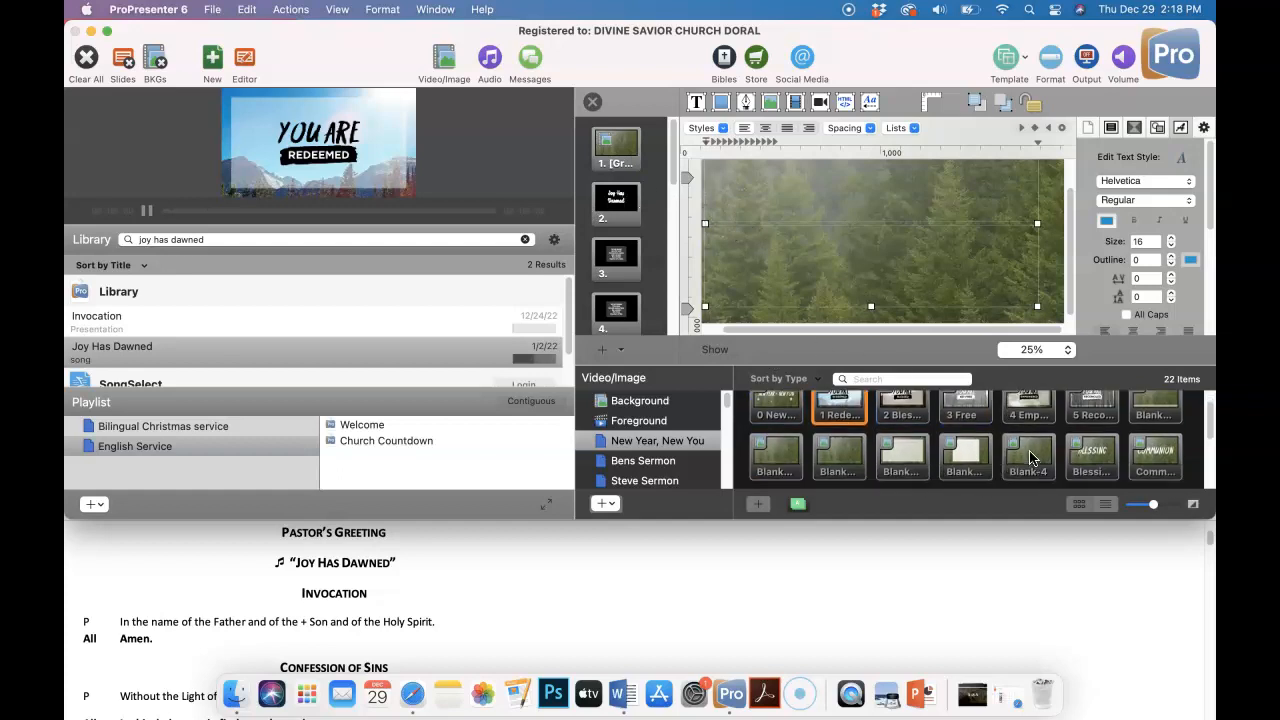
left_click_drag(1030, 457, 616, 200)
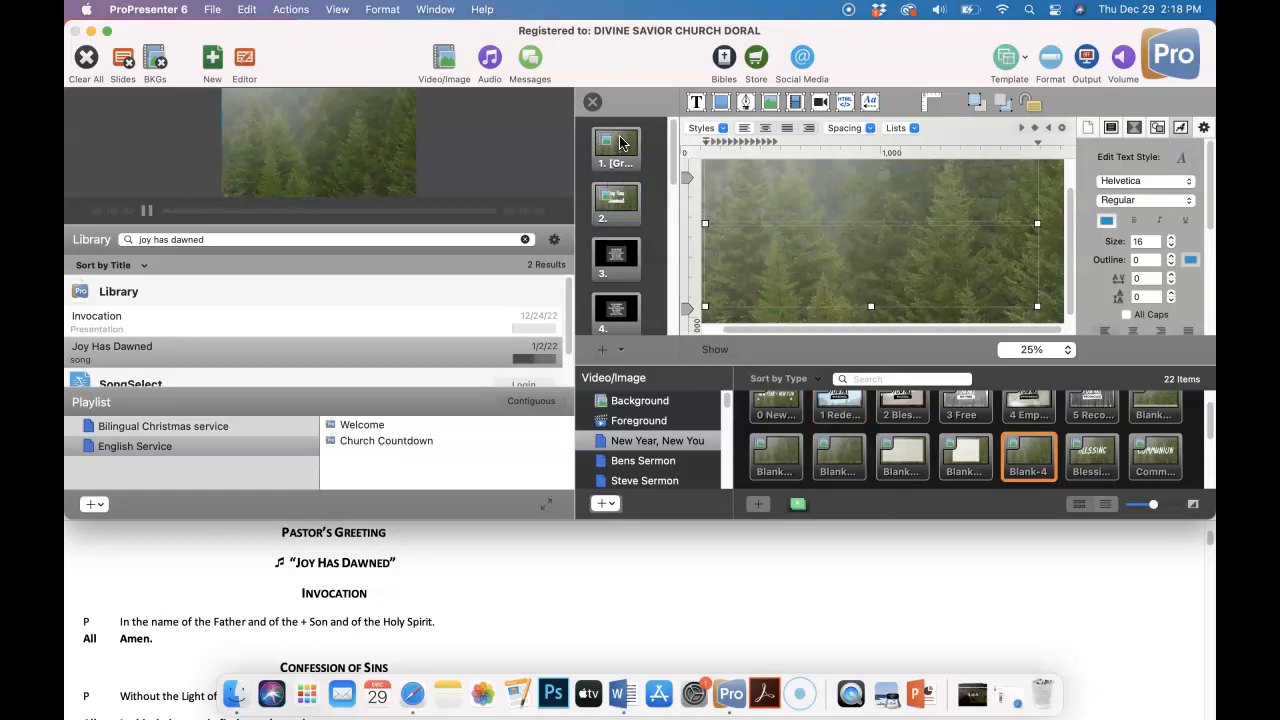
right_click(620, 143)
left_click(668, 490)
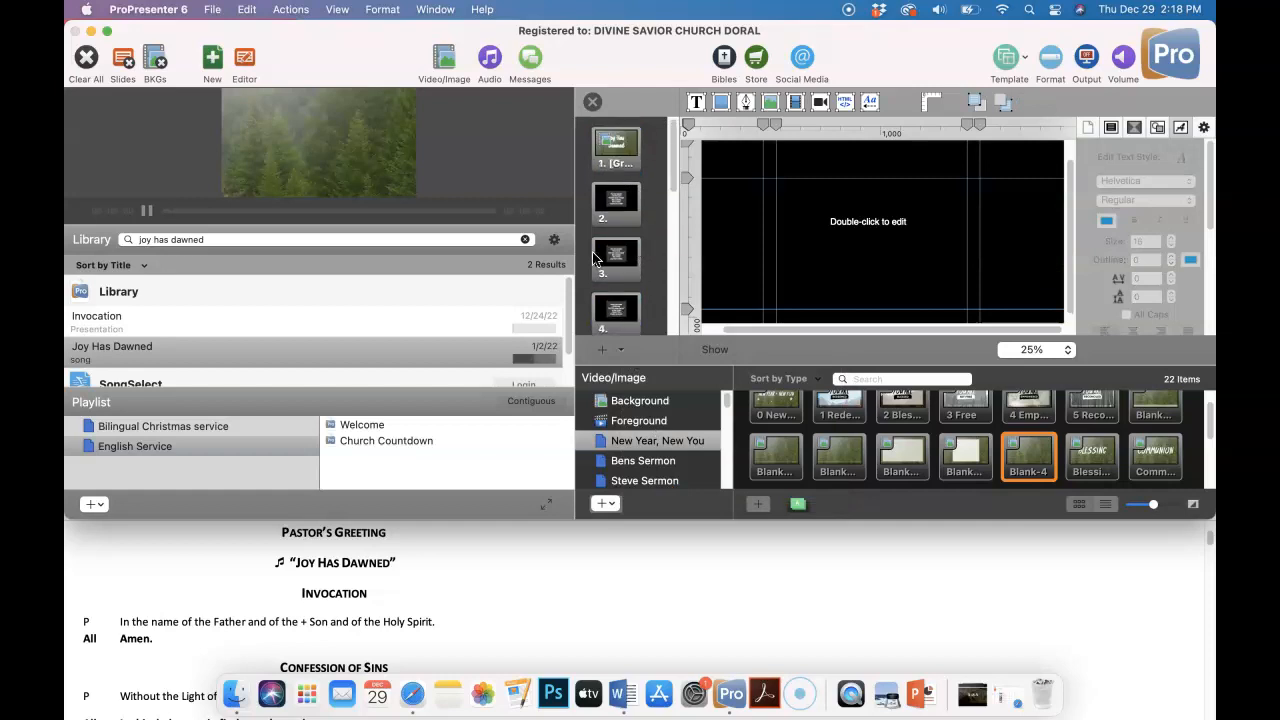
Step: Change the font of all the title slide's text to Hoefler Text
left_click(615, 150)
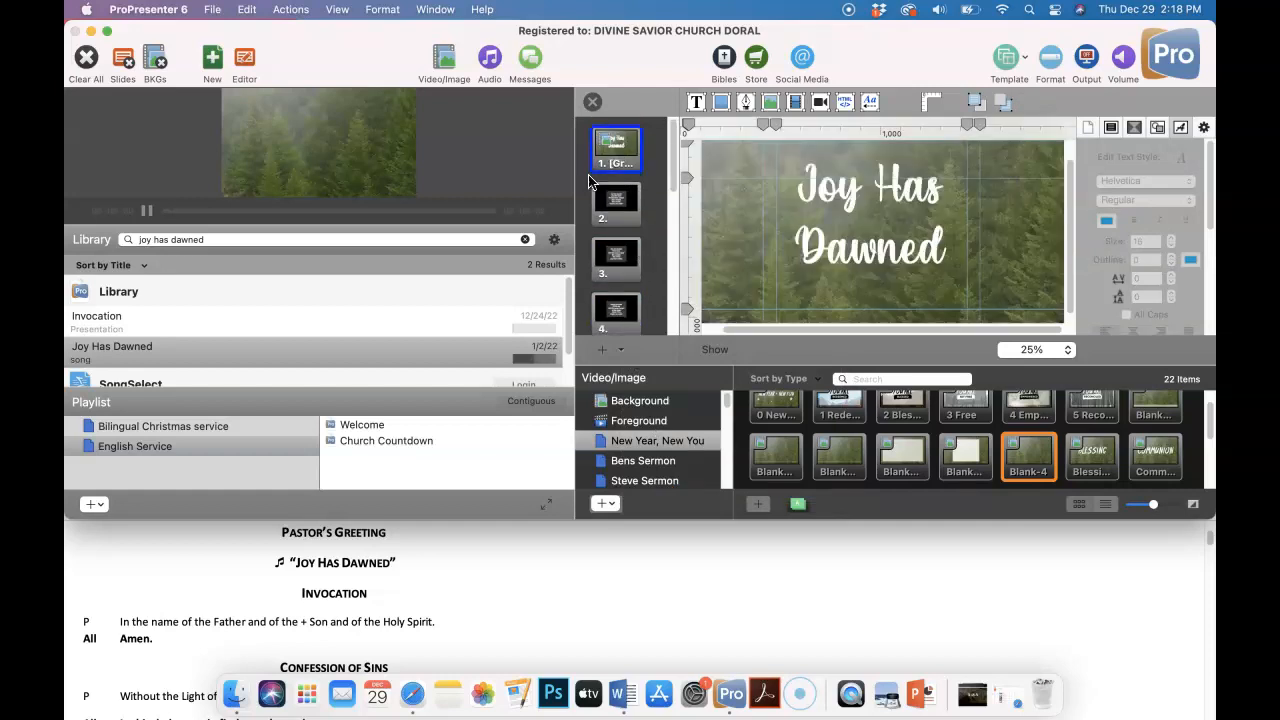
left_click(884, 266)
double_click(884, 266)
key("super+a")
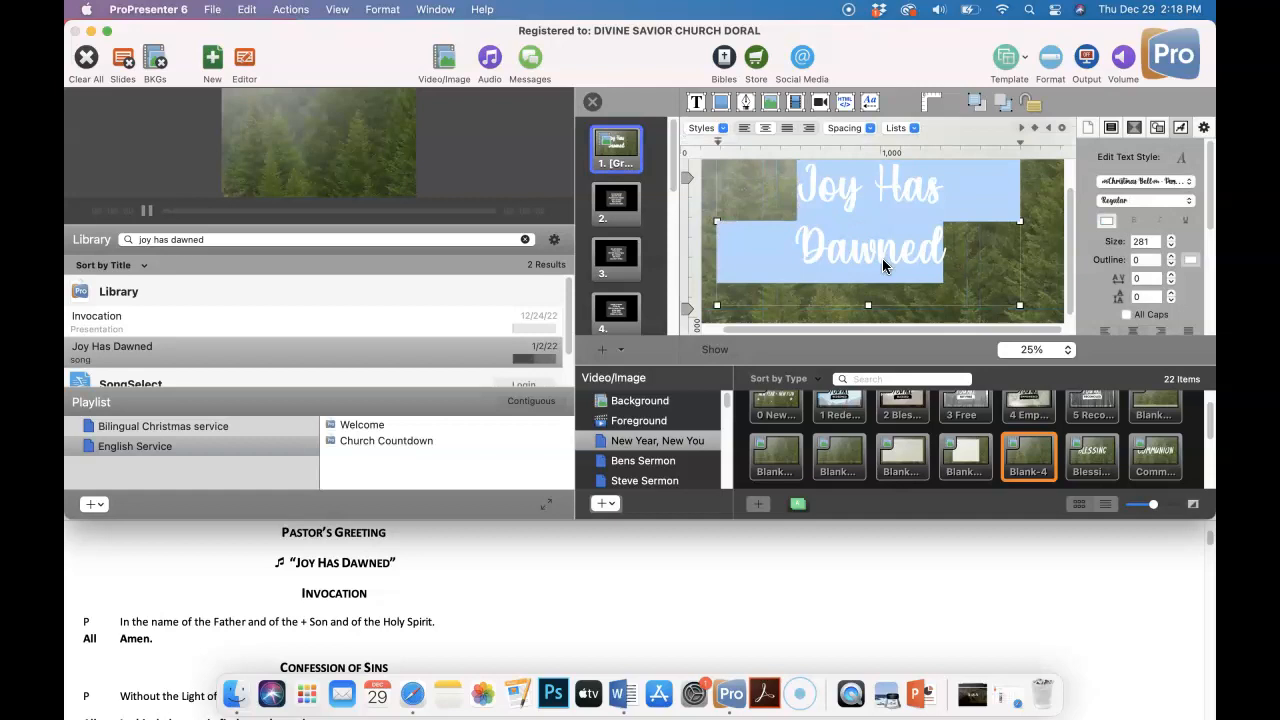
left_click(1124, 186)
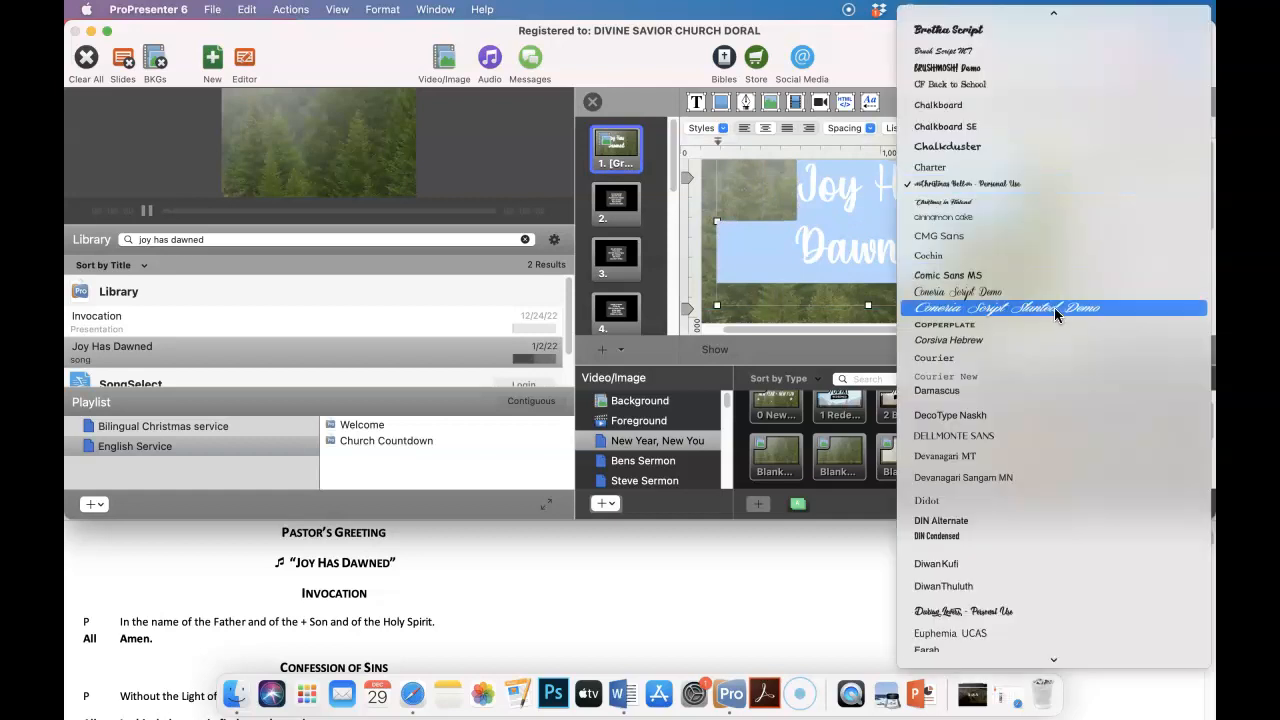
scroll(1054, 310, "down", 15)
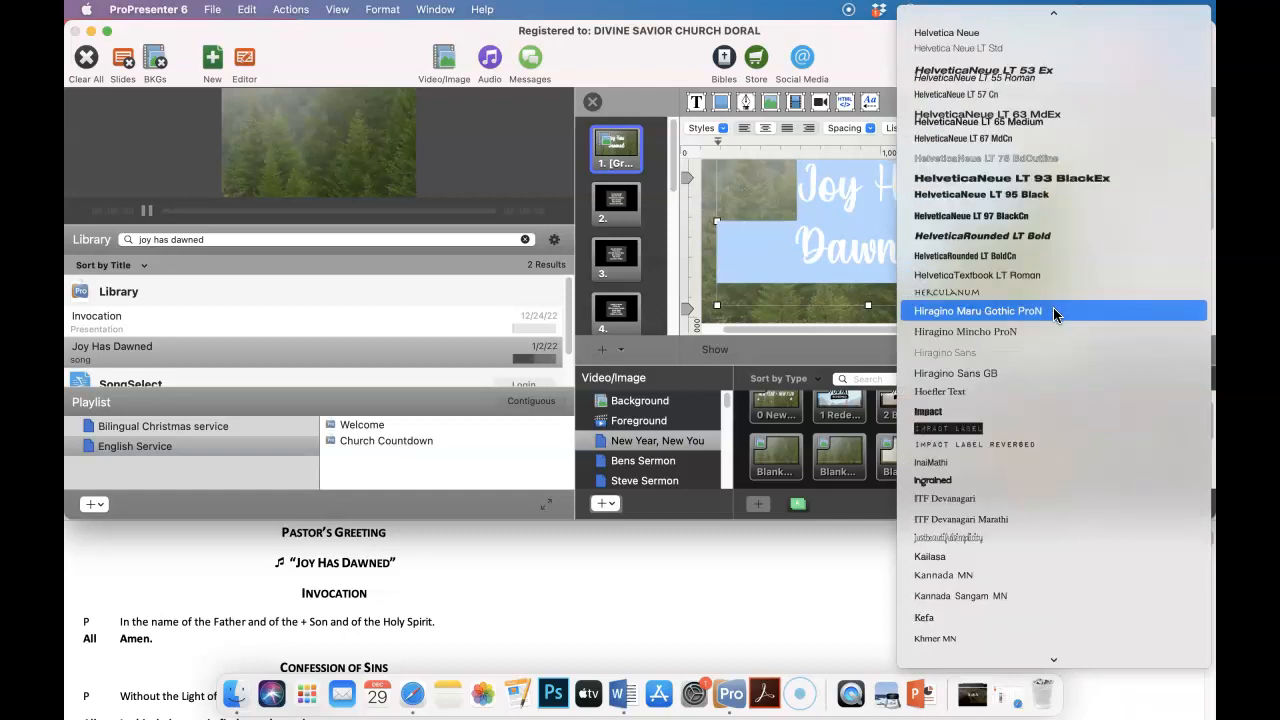
left_click(945, 393)
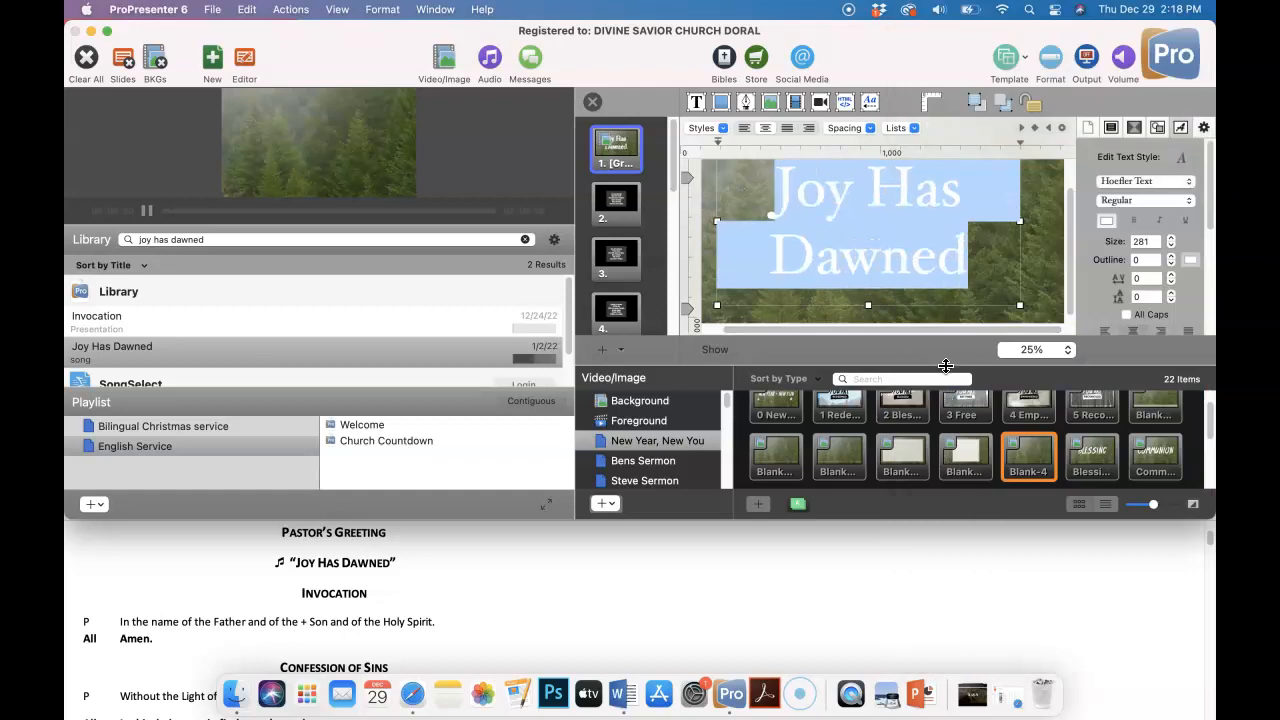
Step: Set the "Joy Has Dawned" title's font size to 240 and move its text box slightly up on the slide
left_click_drag(924, 365, 929, 430)
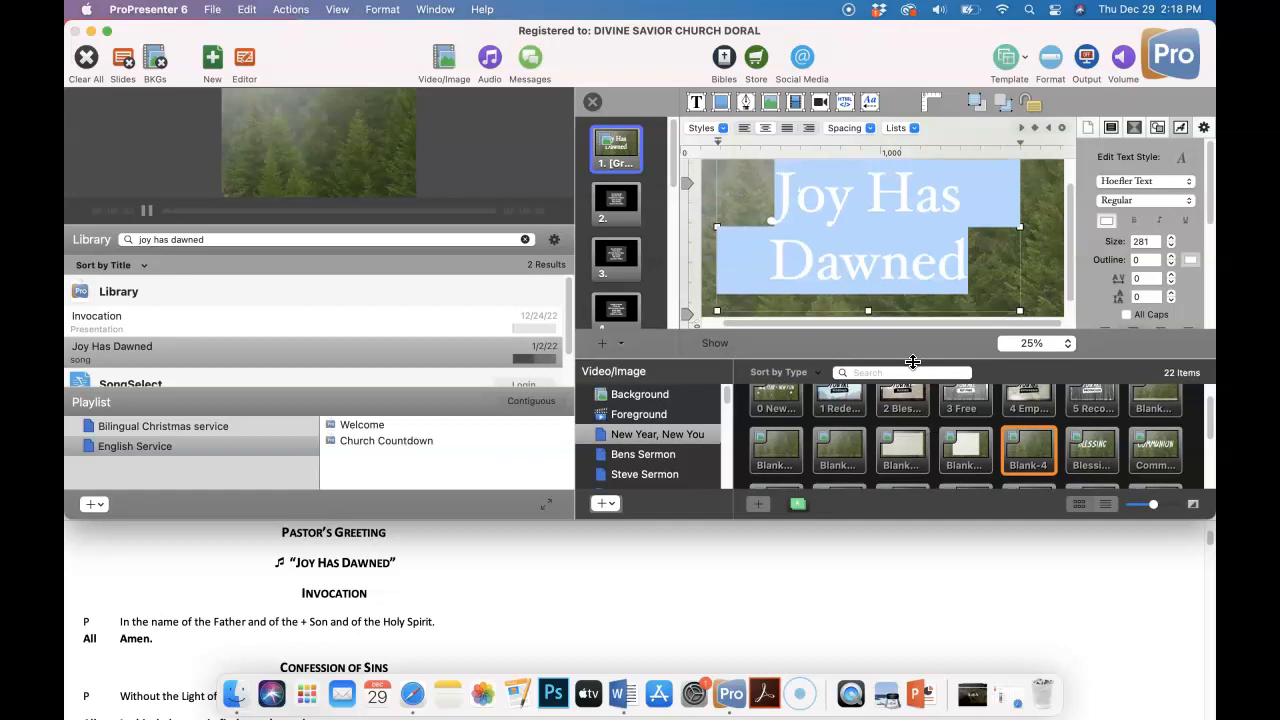
left_click_drag(912, 358, 923, 469)
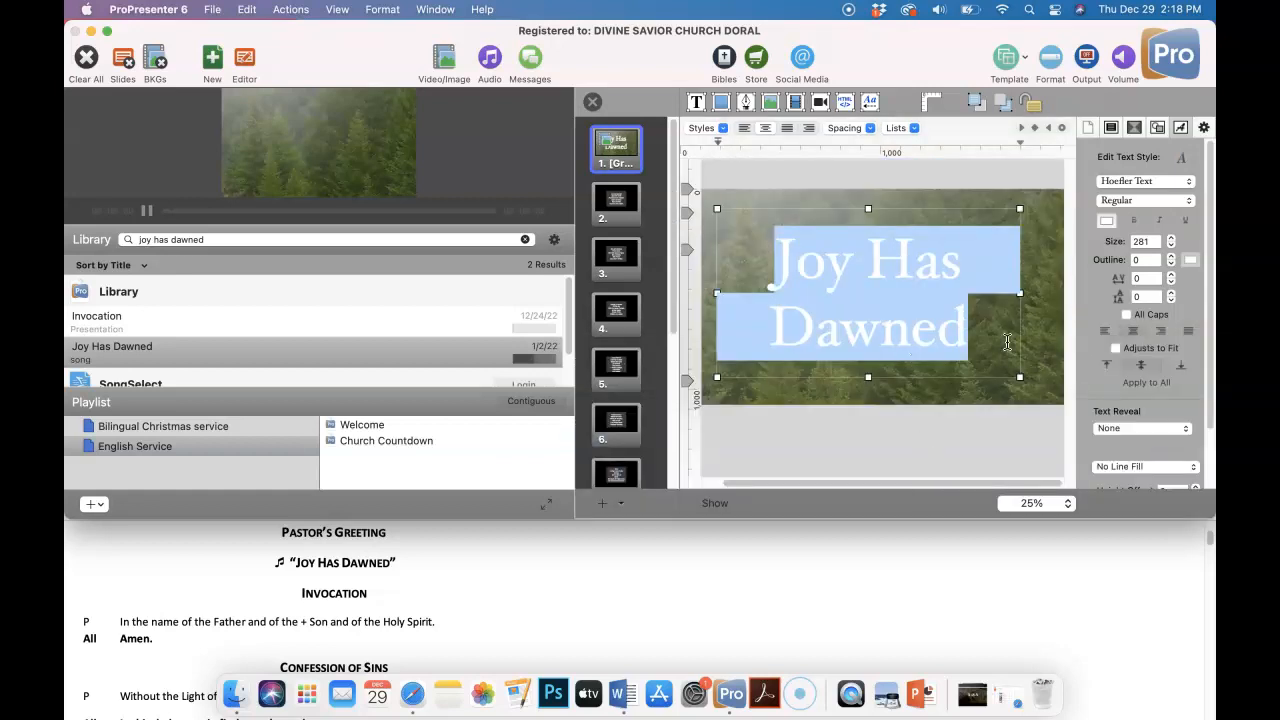
left_click(1040, 331)
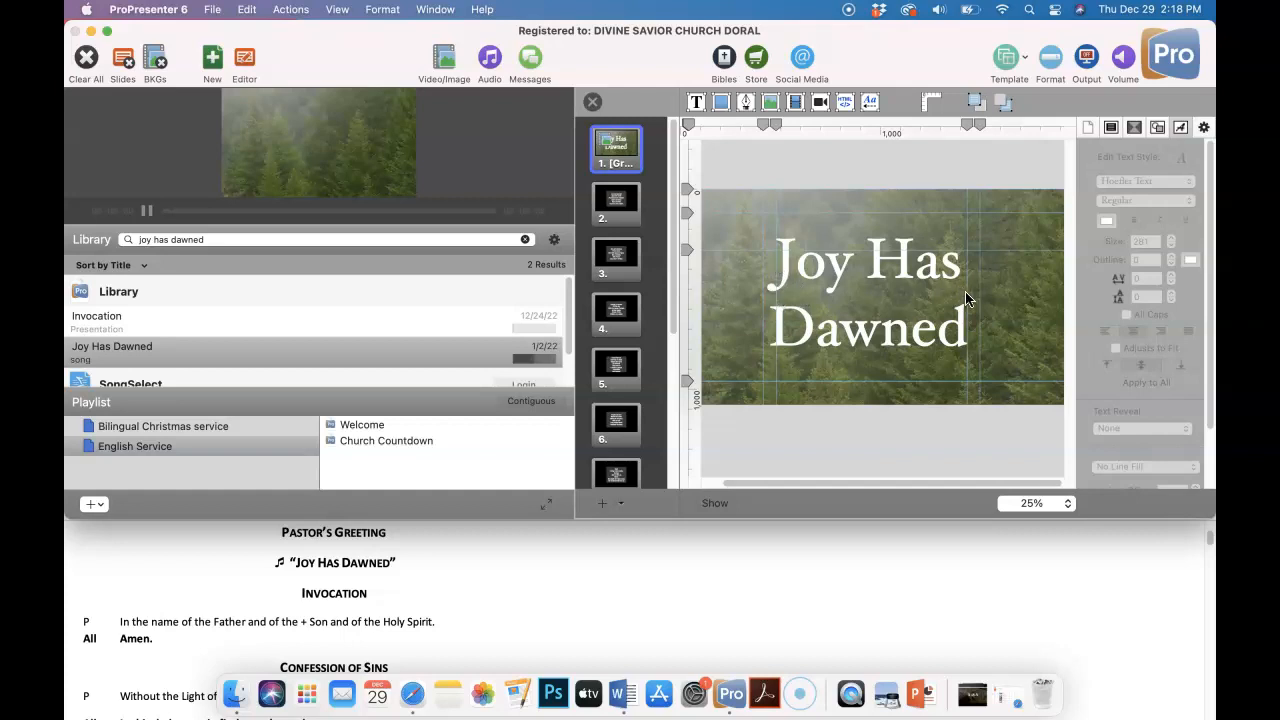
left_click(882, 345)
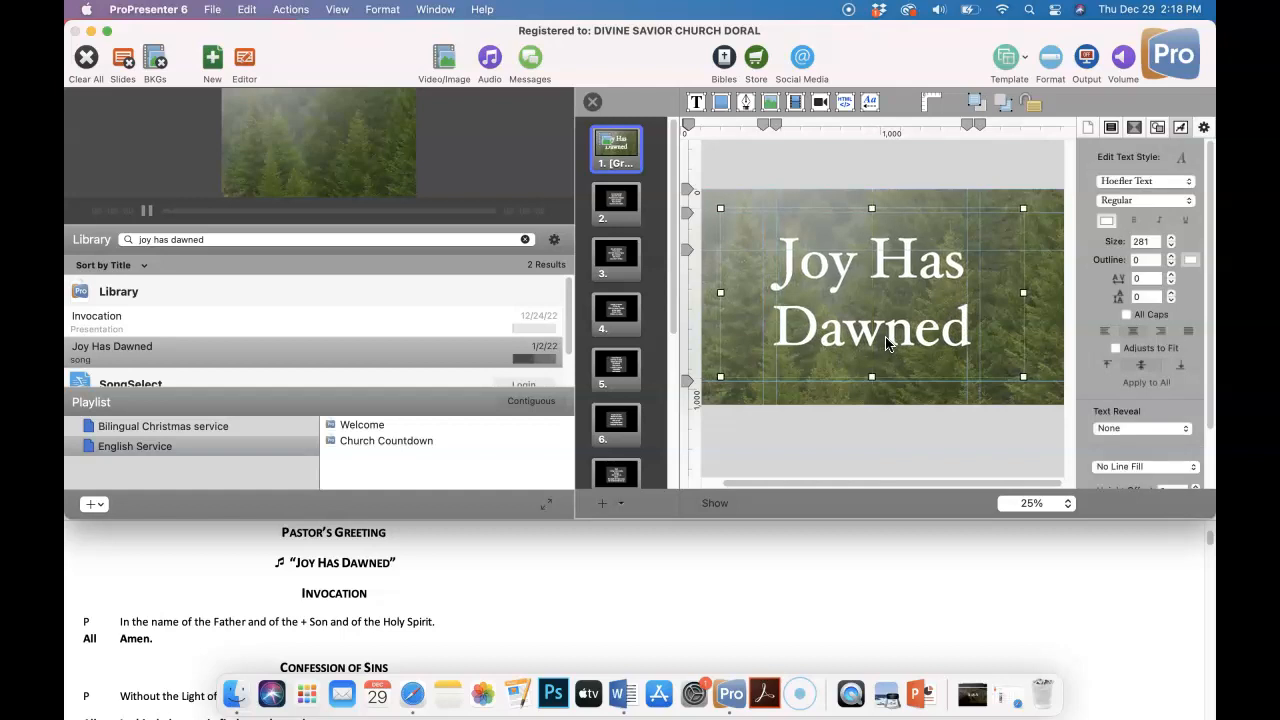
triple_click(889, 344)
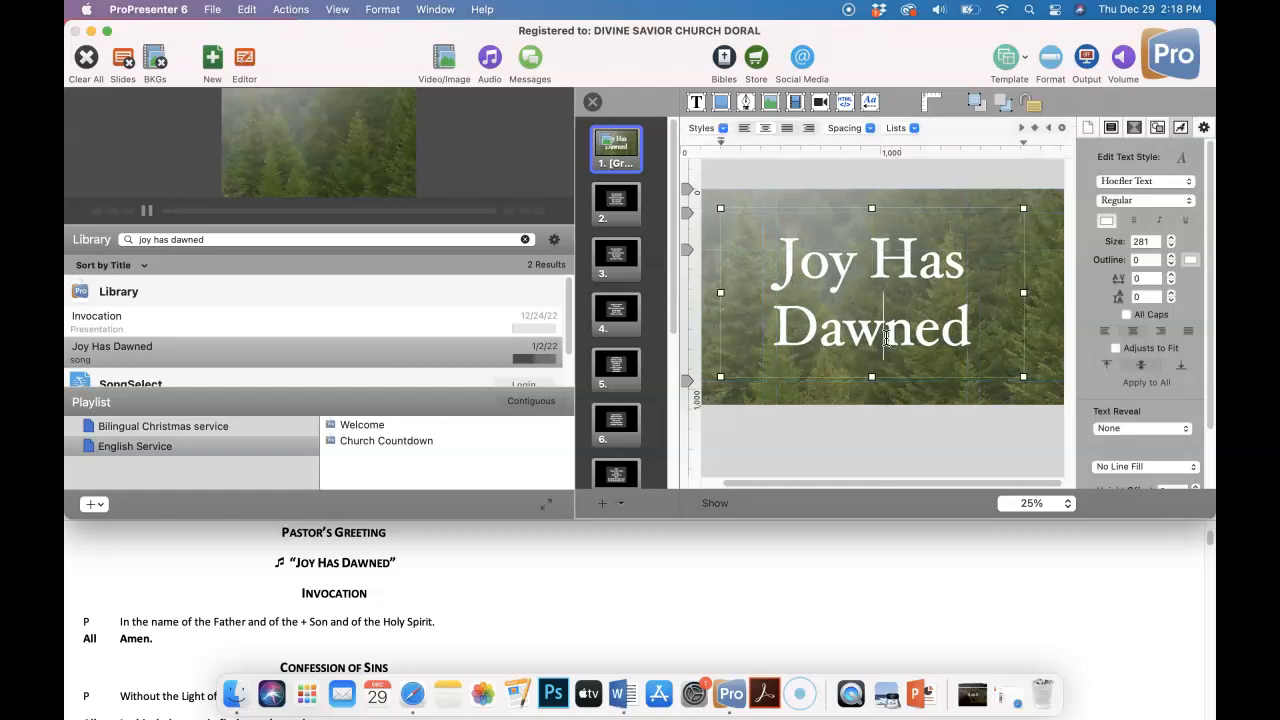
double_click(1150, 241)
type("240")
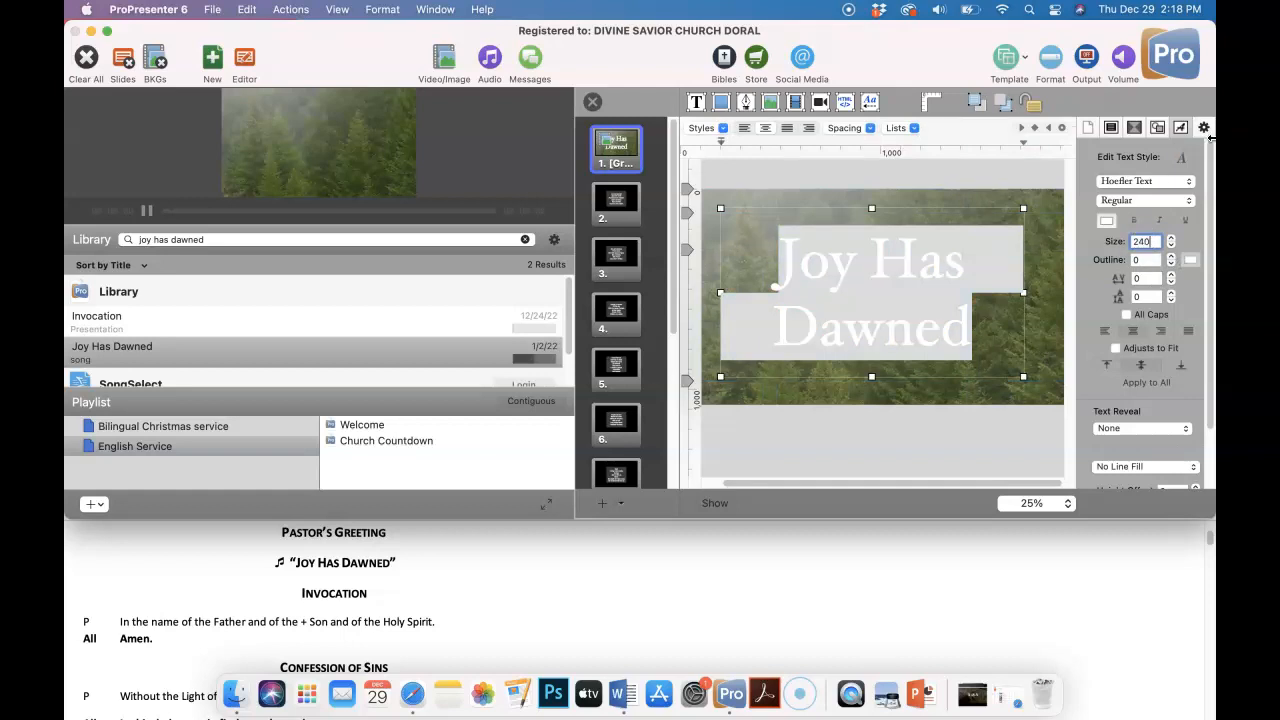
key("Return")
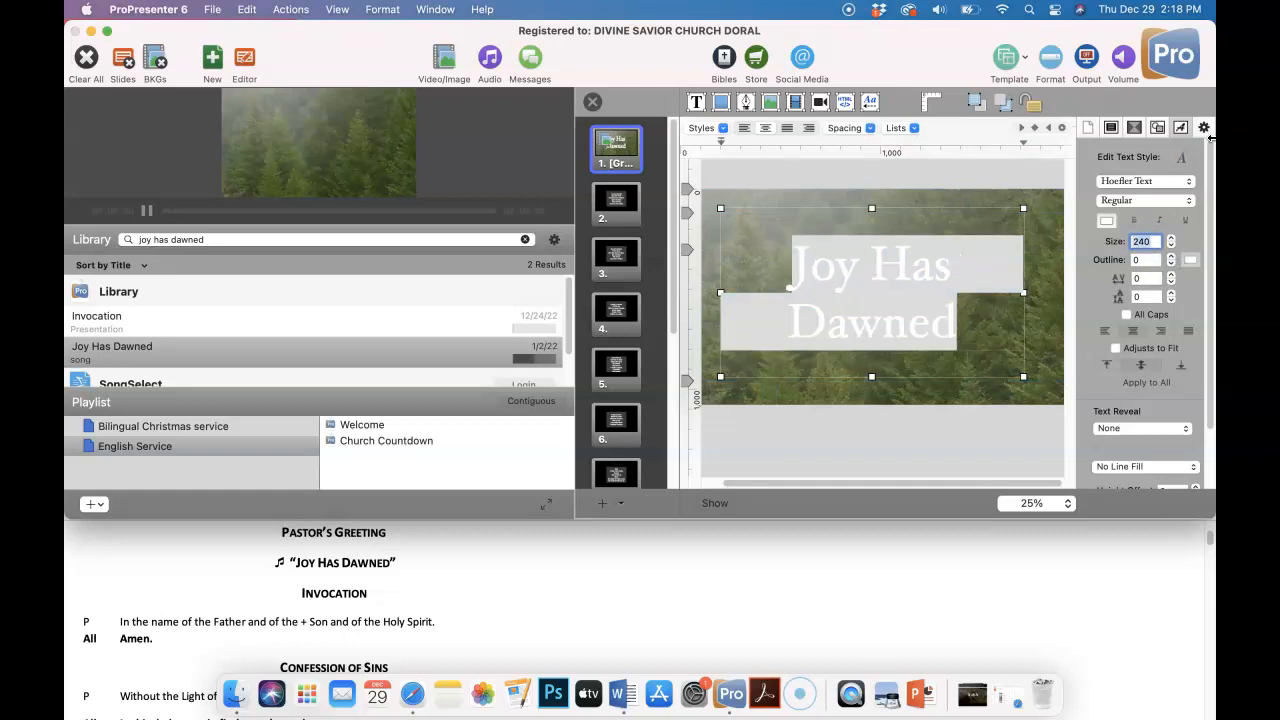
left_click(1040, 323)
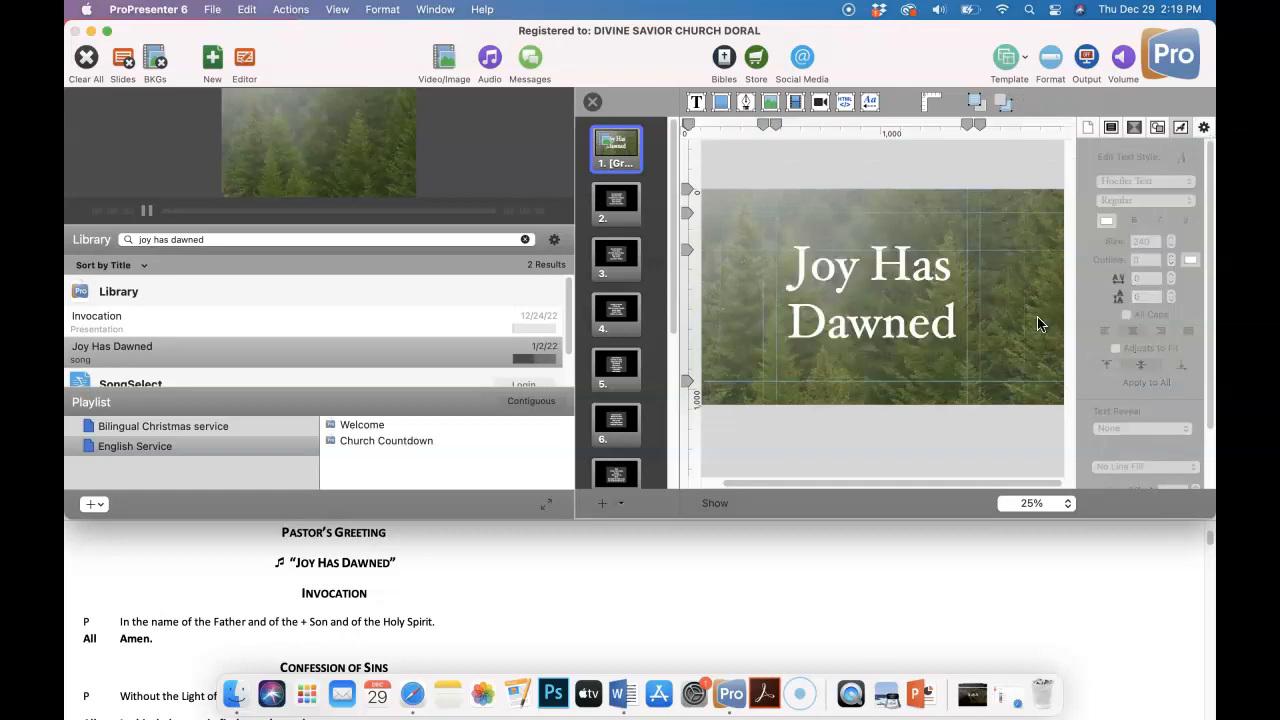
left_click_drag(920, 328, 921, 318)
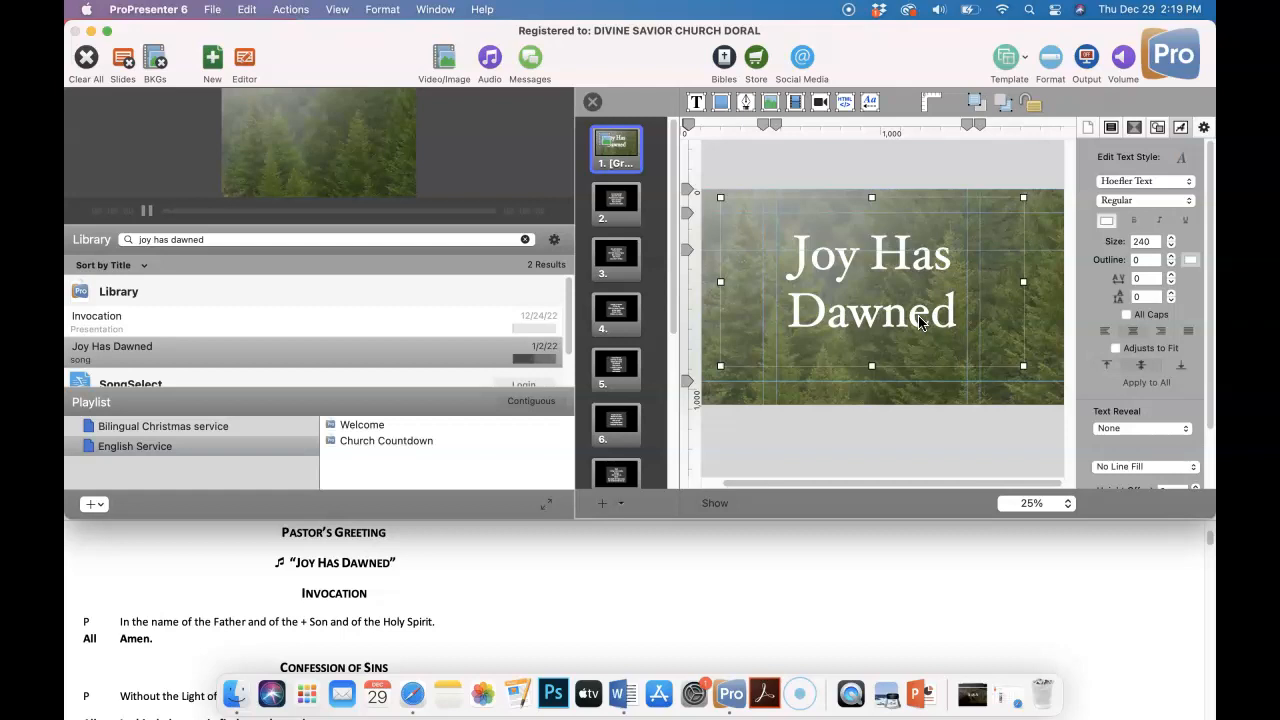
Step: Apply the blank forest background with the lighter band along its lower edge to the first lyrics slide
left_click(626, 207)
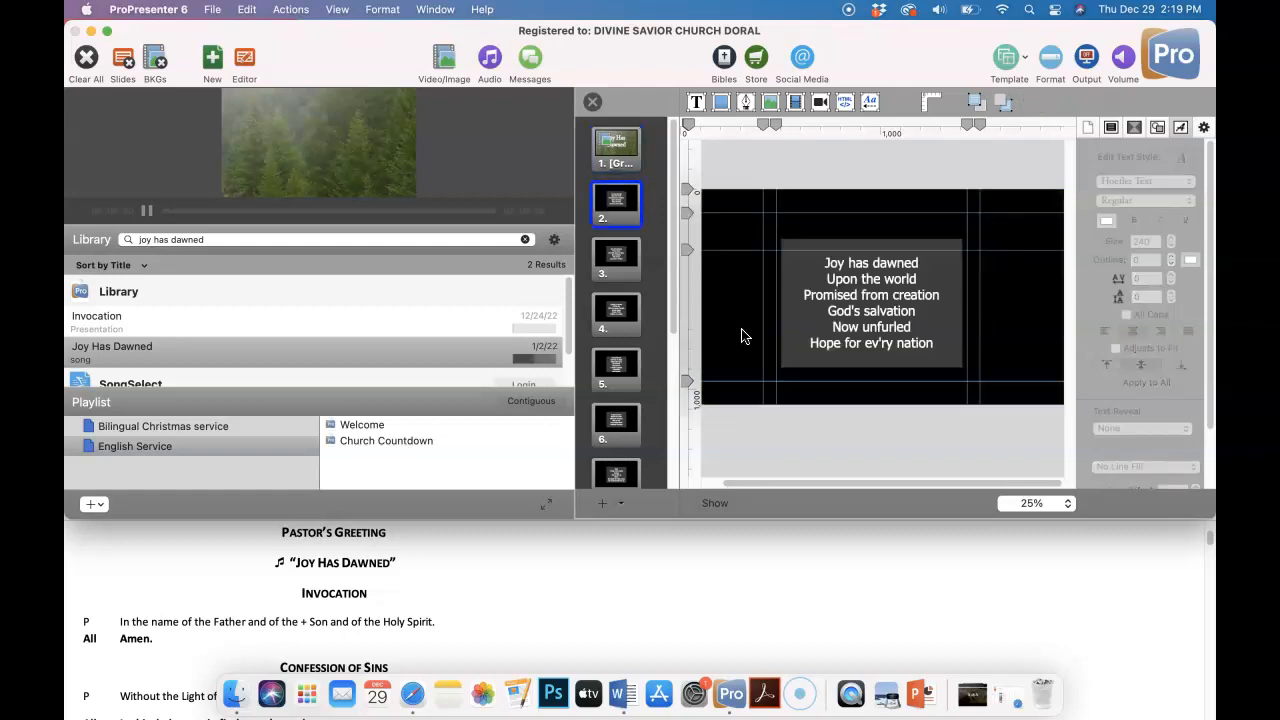
key("ctrl+v")
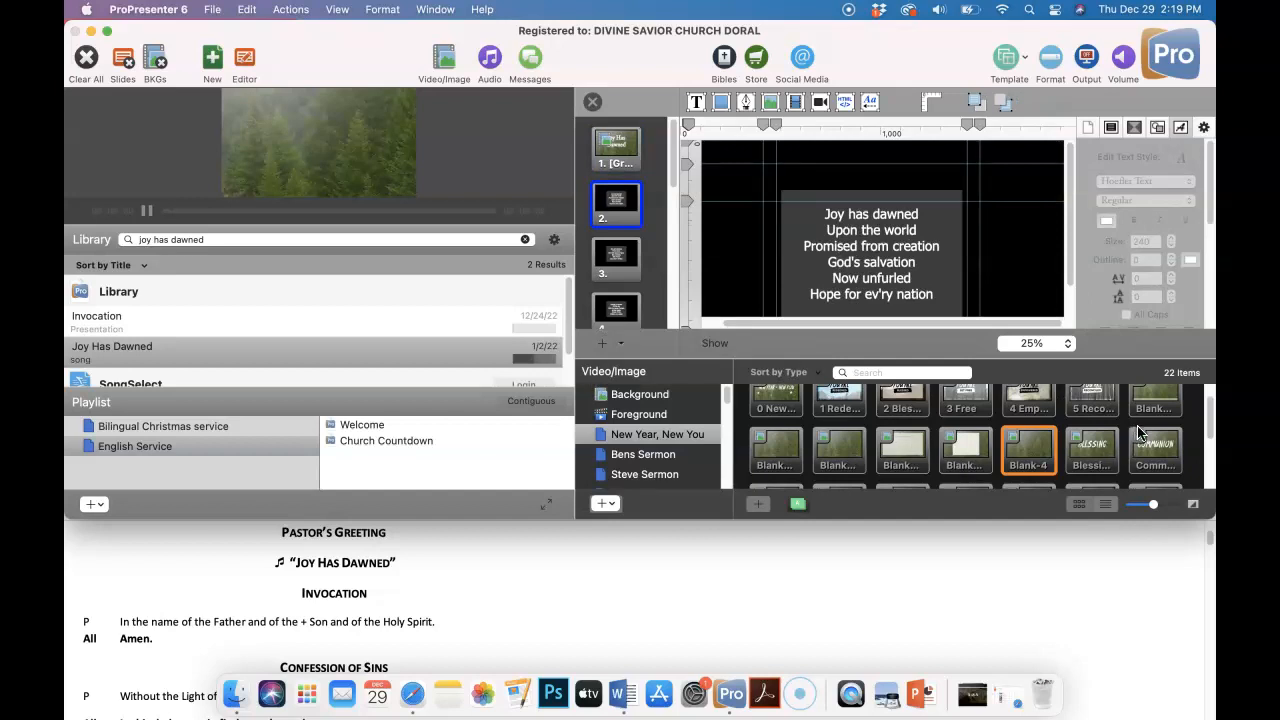
left_click_drag(1168, 404, 621, 211)
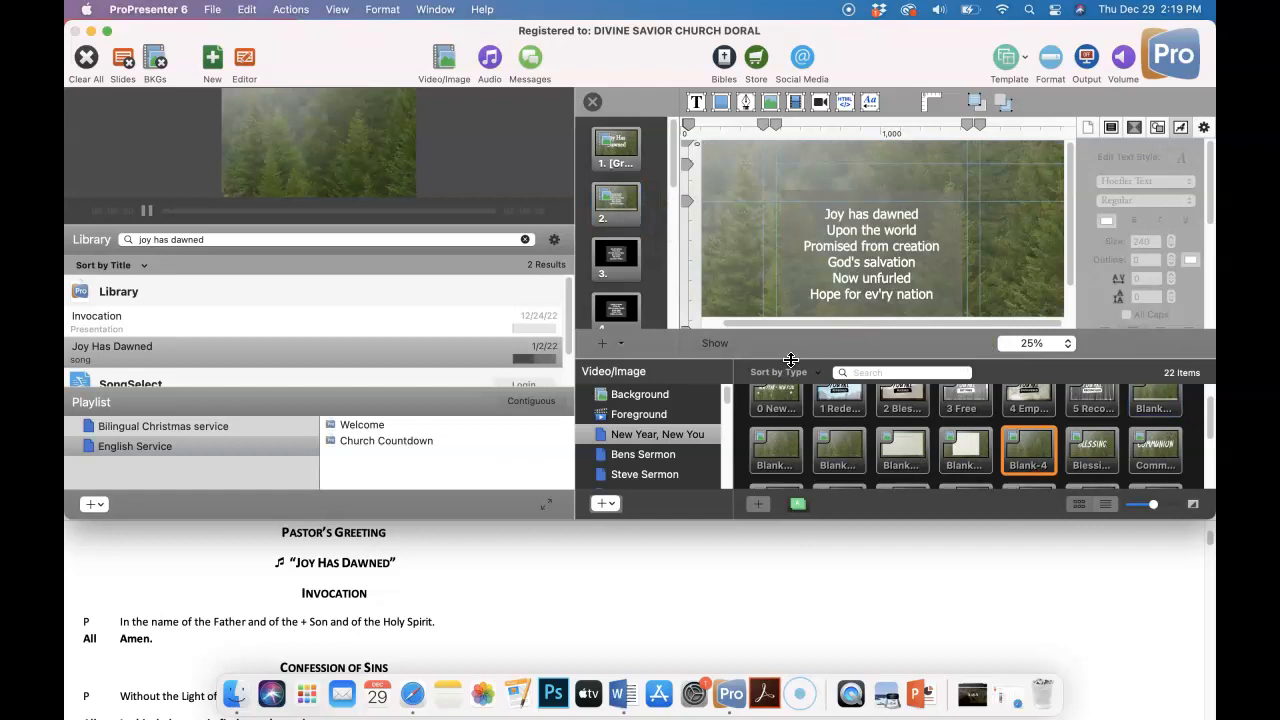
left_click_drag(790, 359, 800, 463)
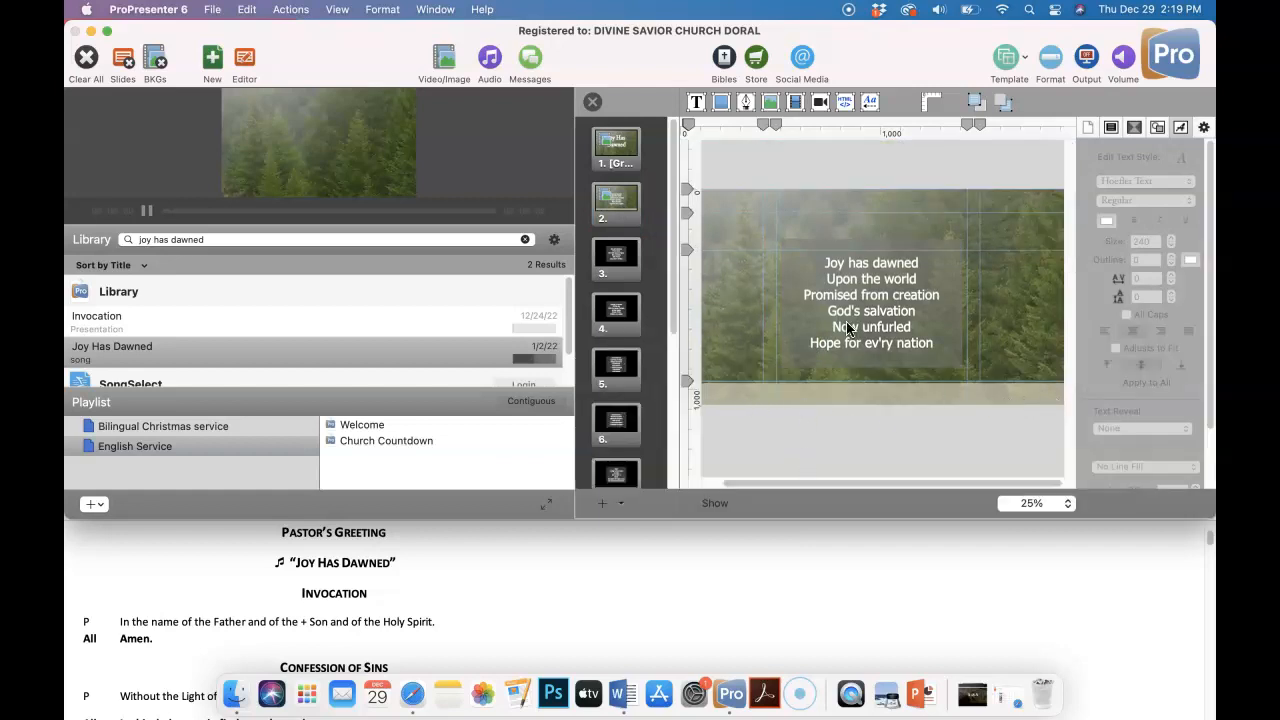
Step: Delete the translucent grey rectangle behind the first lyrics slide's text and place the lyrics horizontally centered, slightly higher than before
left_click(937, 324)
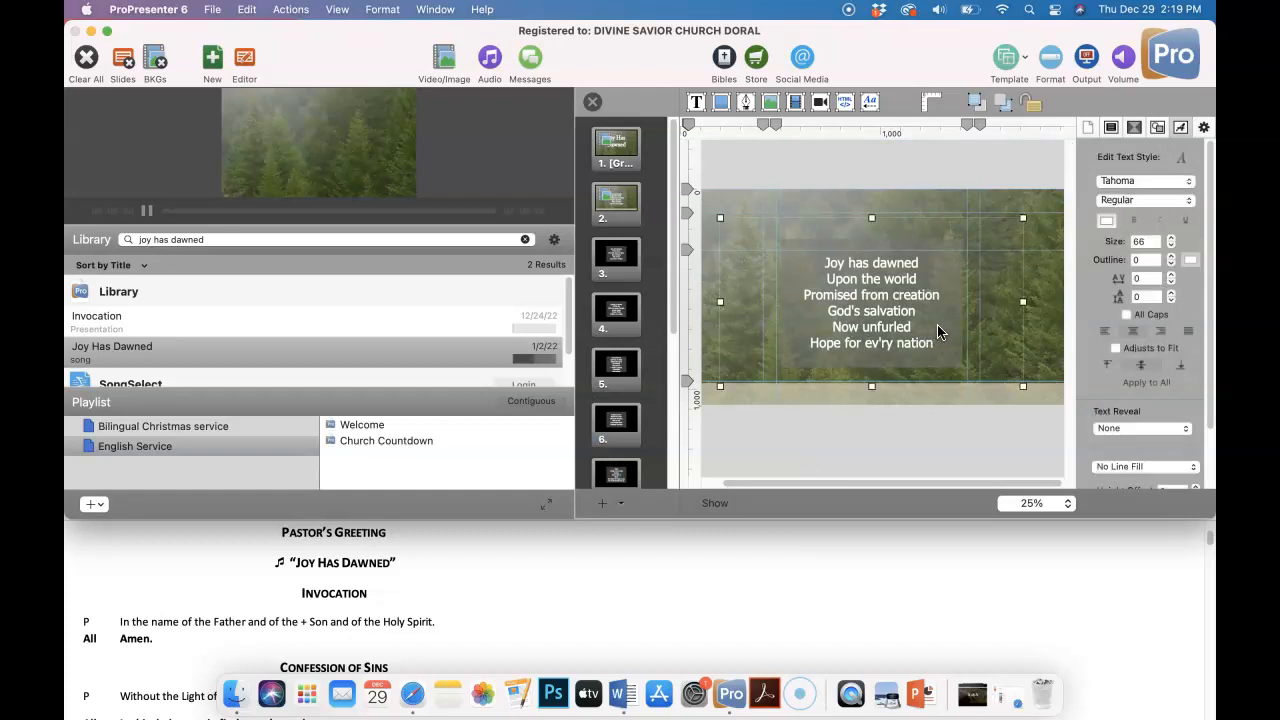
left_click_drag(838, 279, 815, 257)
left_click(944, 347)
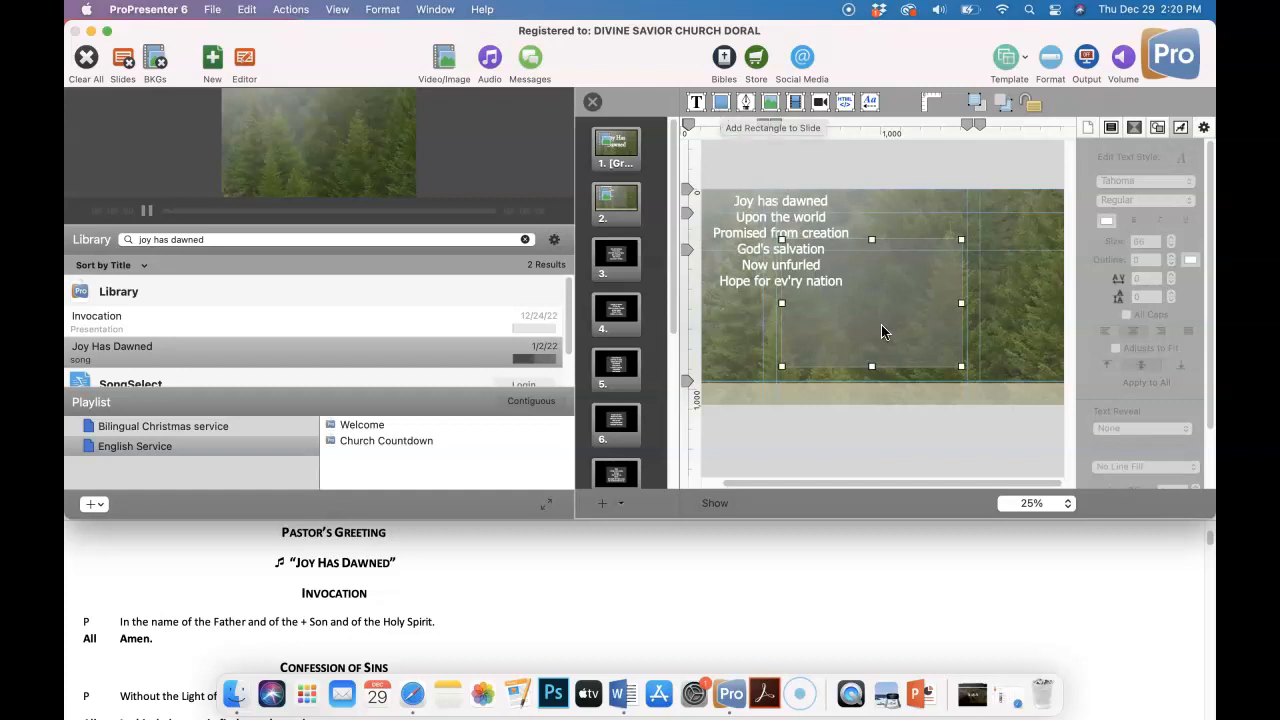
key("Delete")
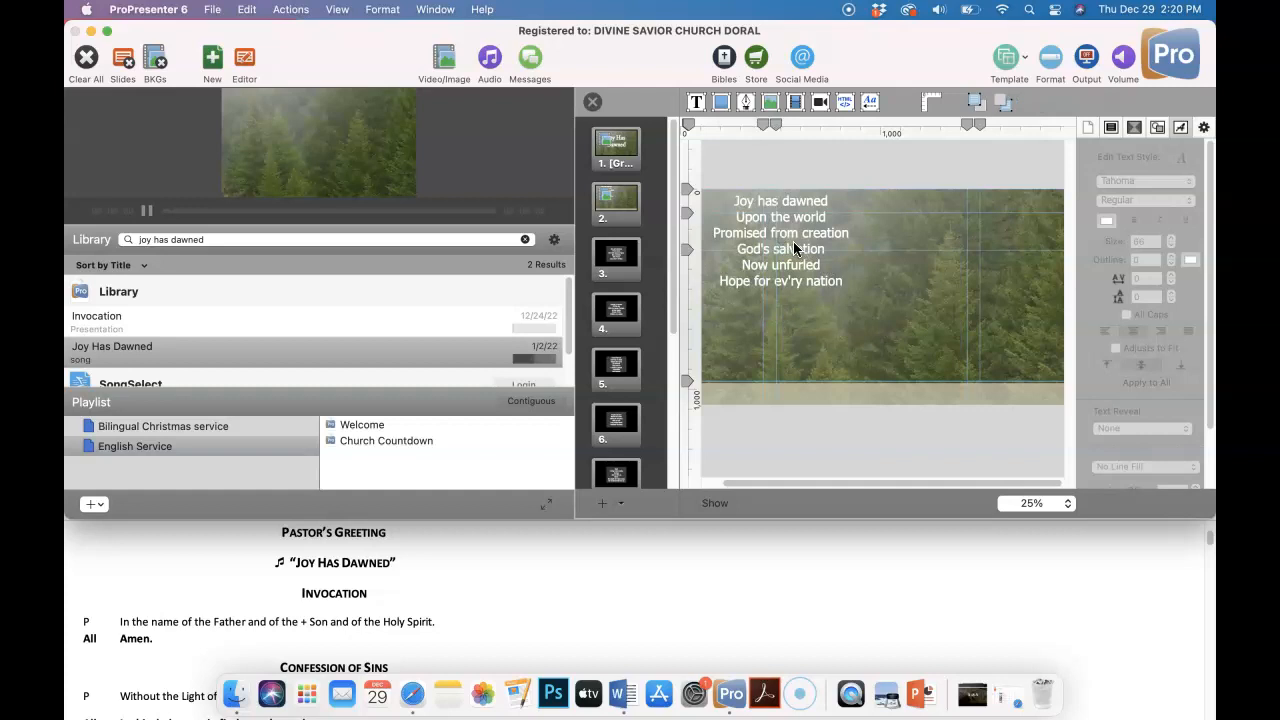
left_click_drag(846, 280, 886, 283)
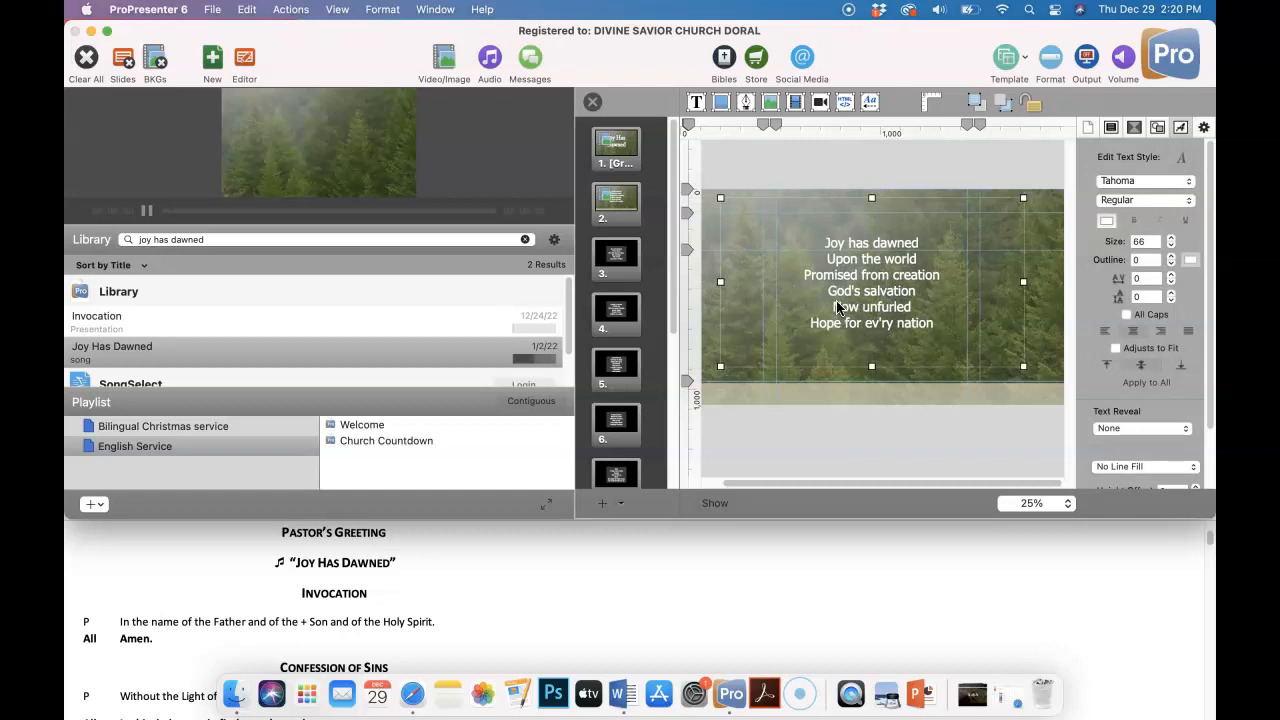
Step: Copy the first lyrics slide of "Come, Thou Long Expected Jesus" from the Bilingual Christmas service playlist
left_click(174, 430)
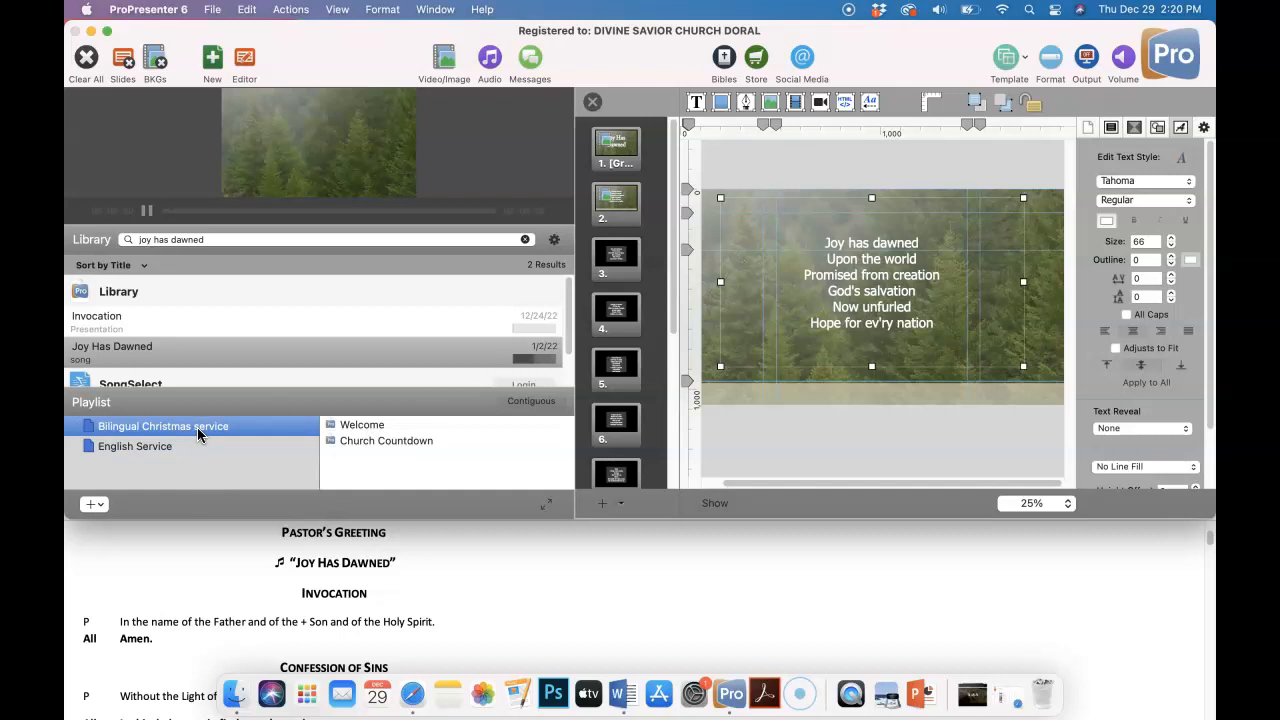
left_click(387, 460)
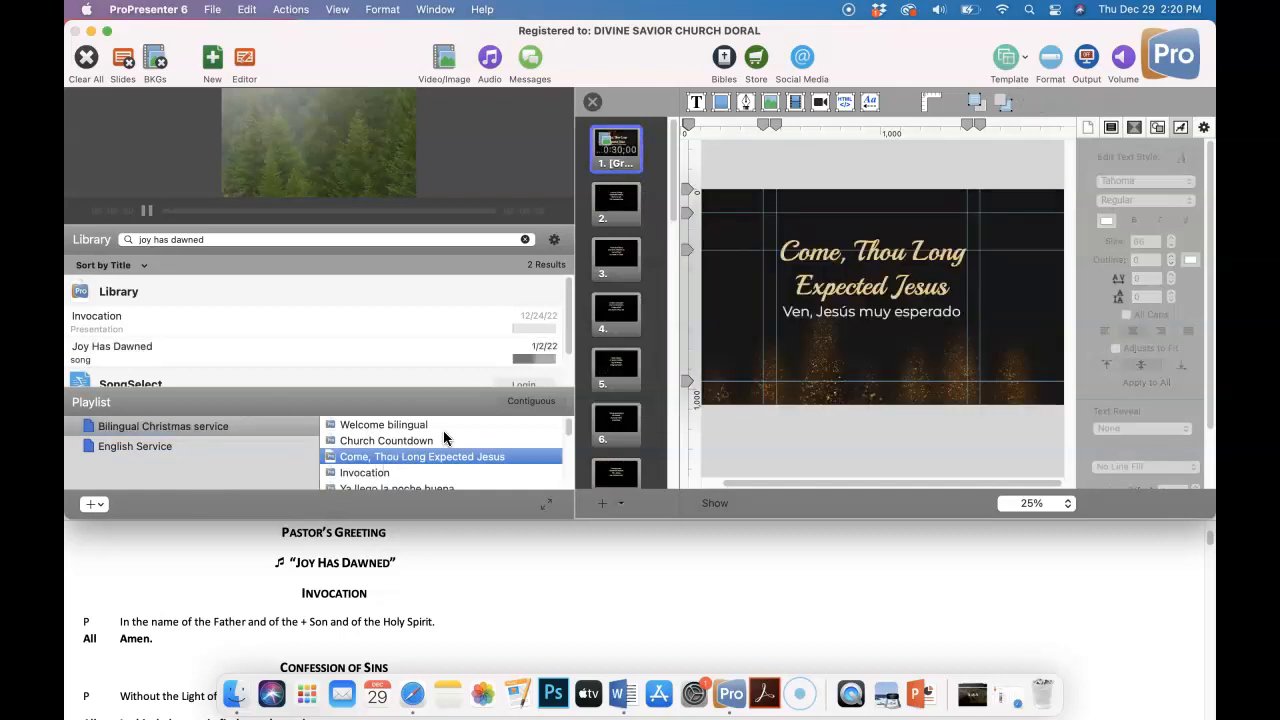
right_click(613, 205)
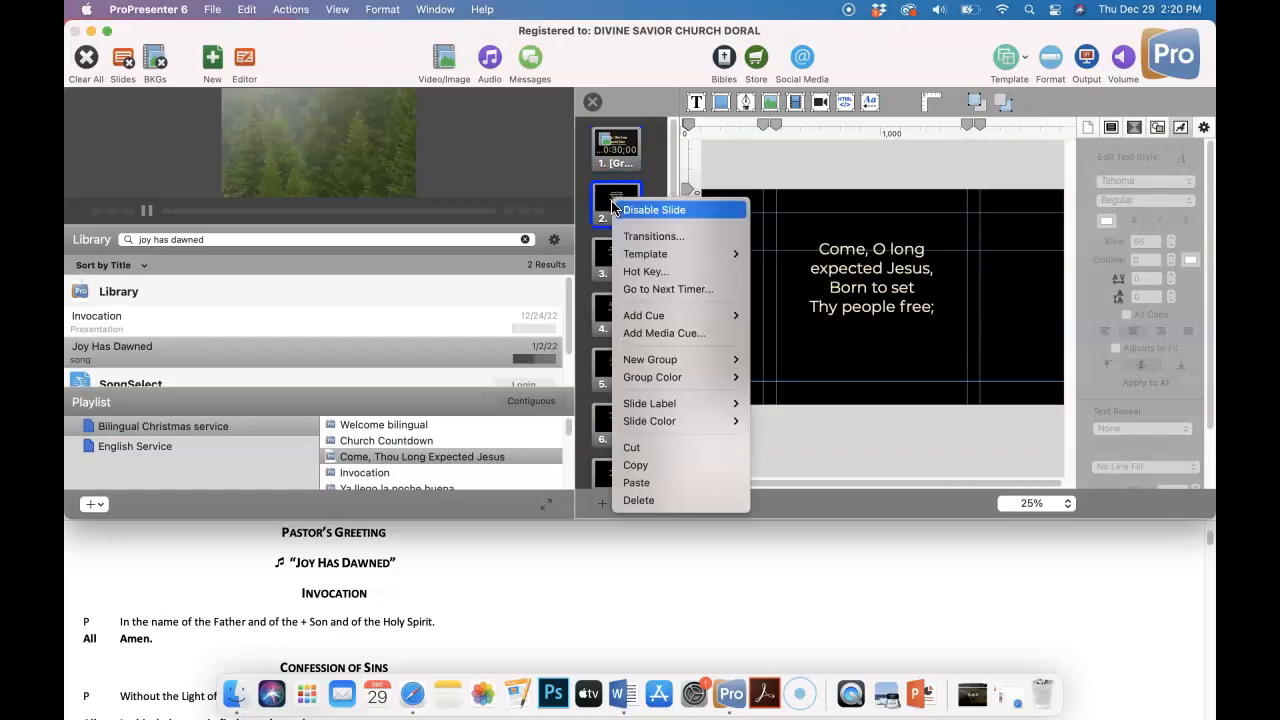
left_click(654, 465)
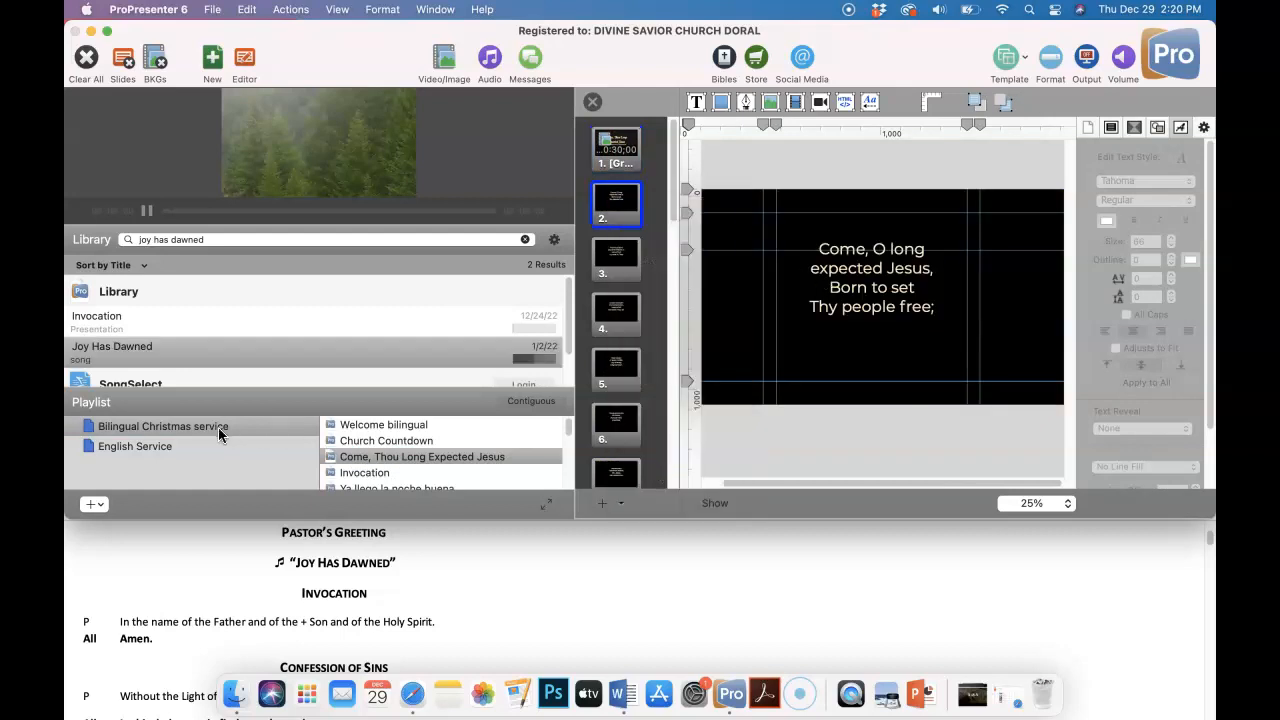
Step: Add the "Joy Has Dawned" song to the English Service playlist after Church Countdown
left_click(126, 447)
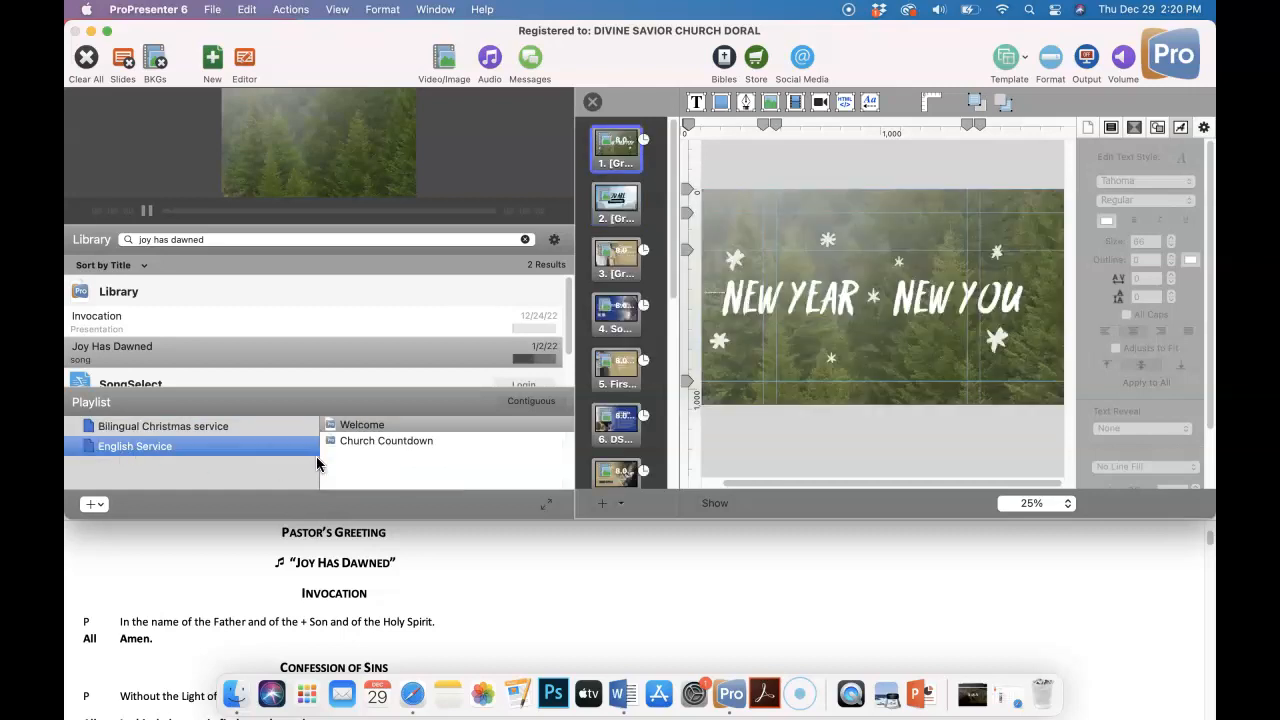
left_click(371, 442)
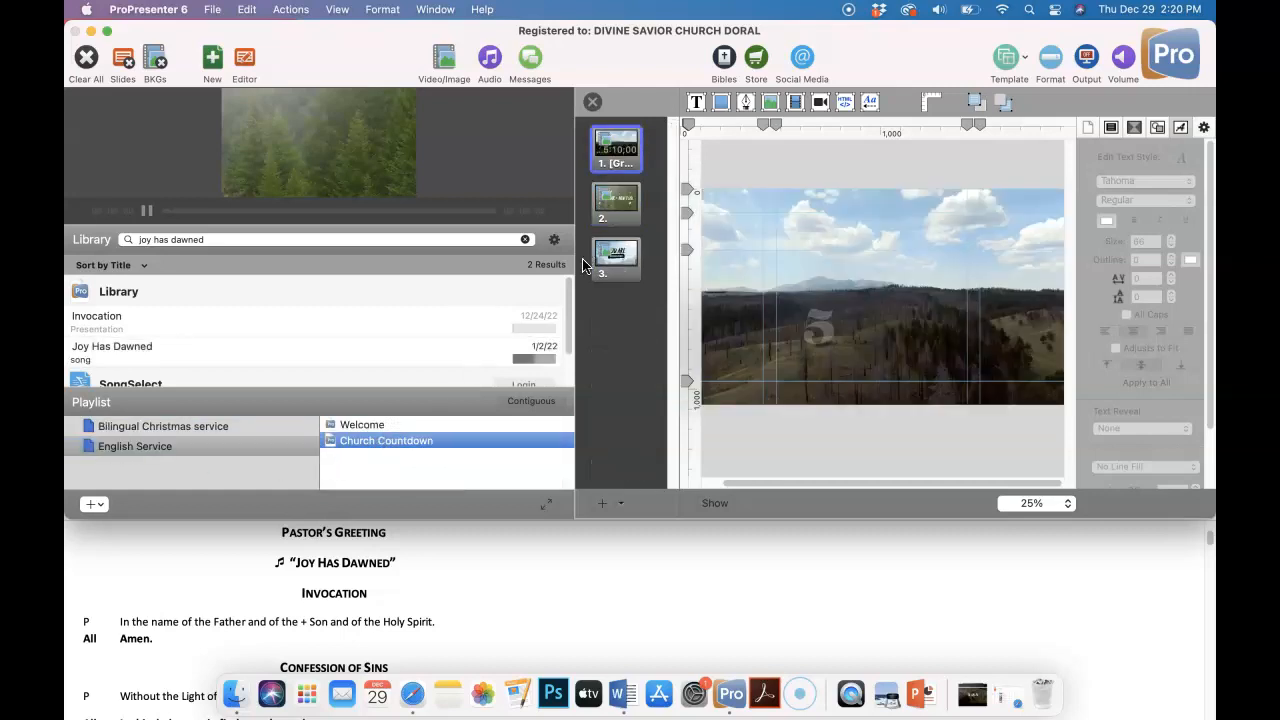
left_click_drag(159, 348, 397, 459)
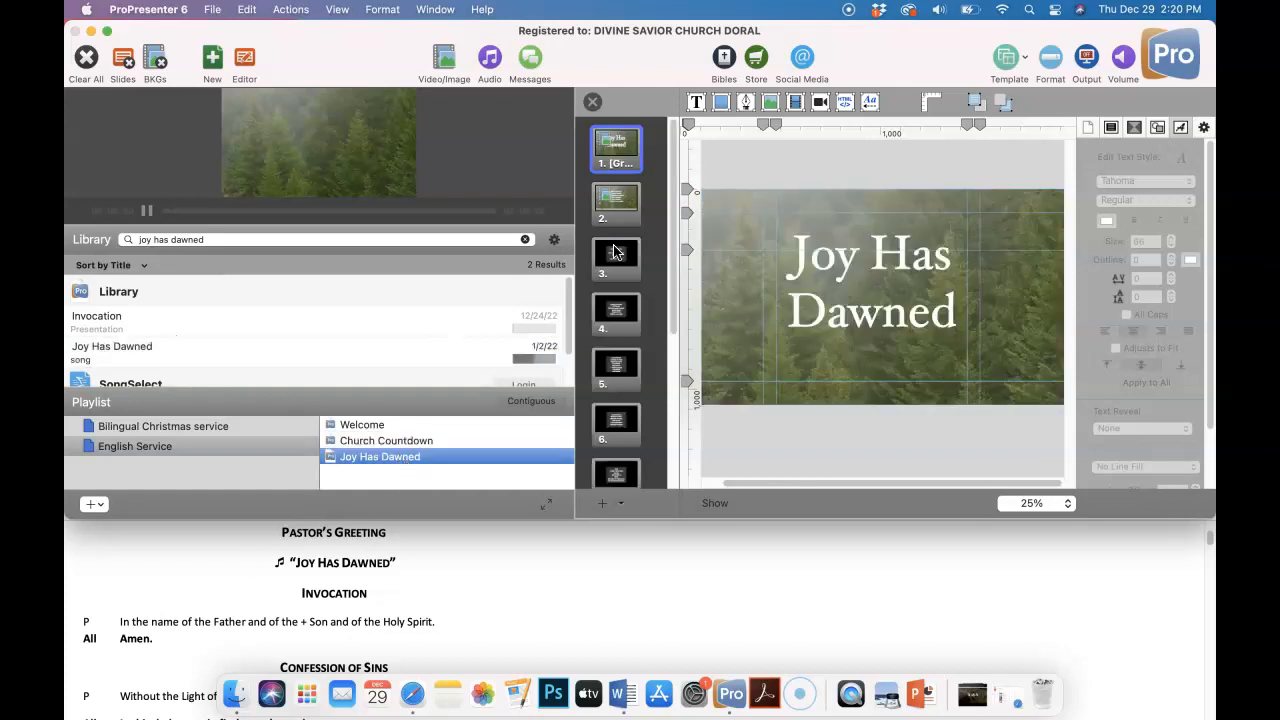
Step: Paste the copied lyrics slide directly after the "Joy Has Dawned" title slide
right_click(617, 148)
left_click(667, 480)
left_click(626, 210)
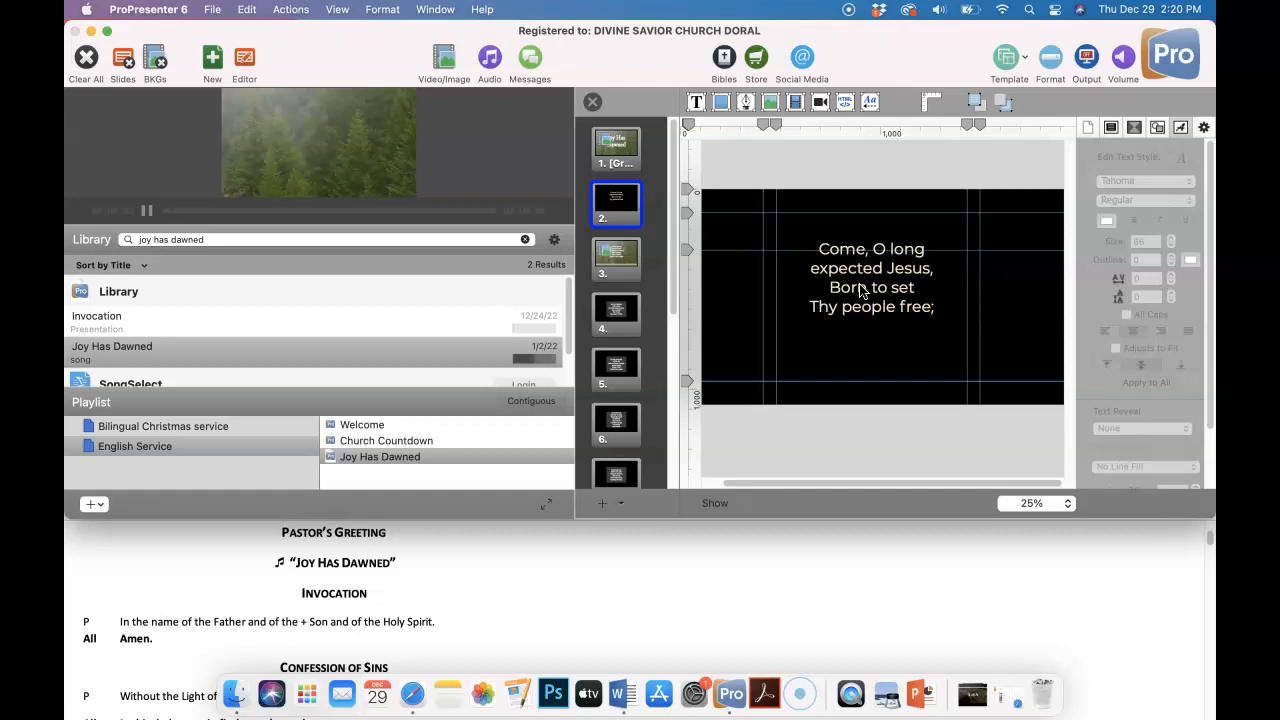
Step: Change all text on the pasted slide to white and apply its text style to all of the song's slides
left_click(861, 291)
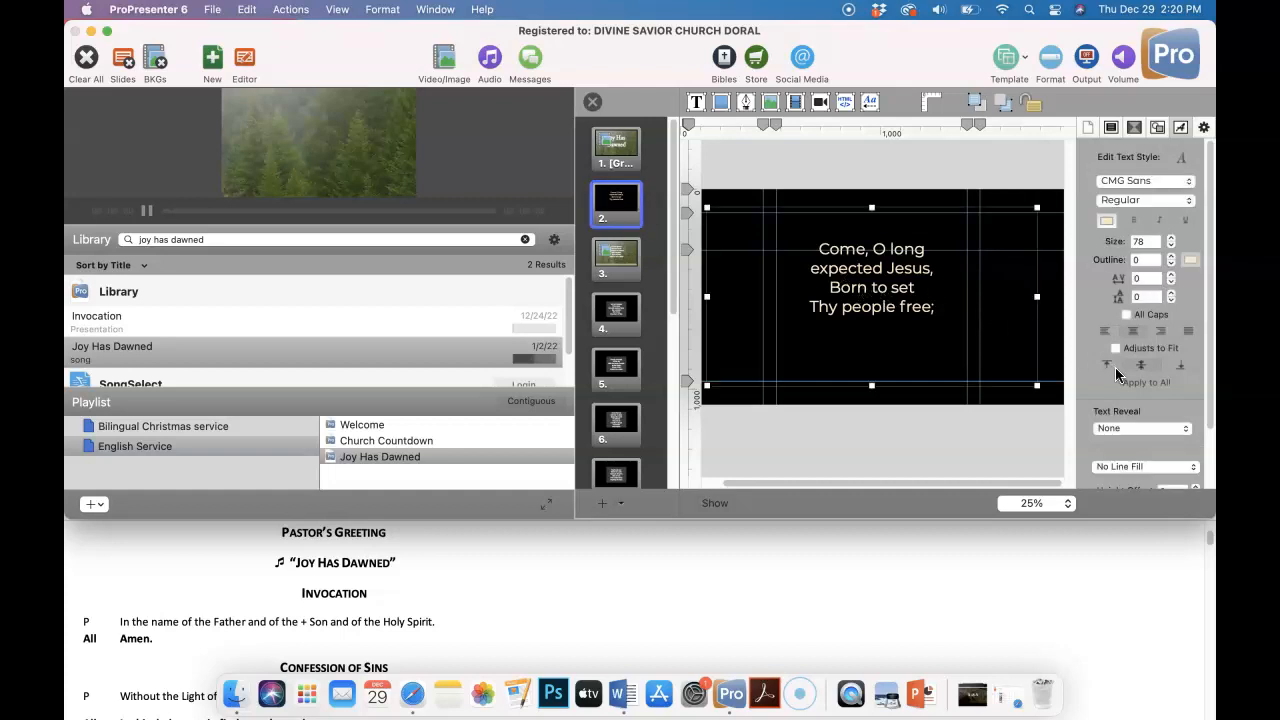
triple_click(897, 283)
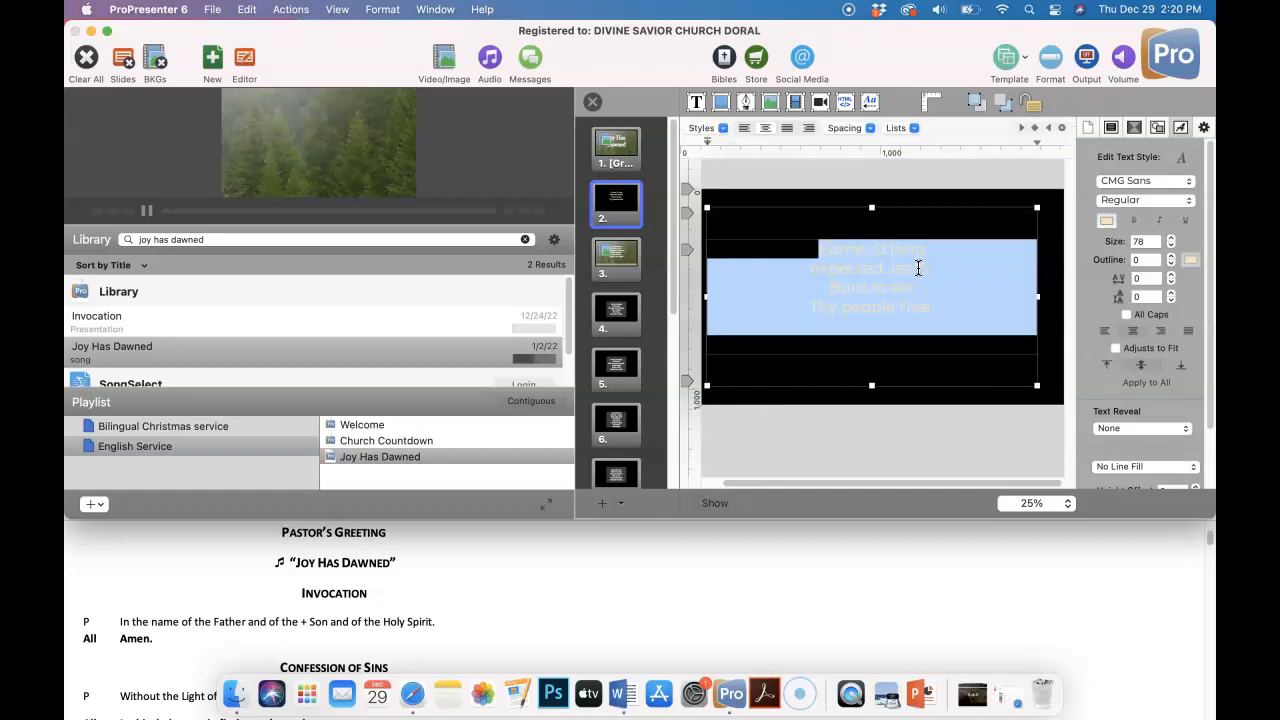
left_click(1107, 221)
left_click(643, 506)
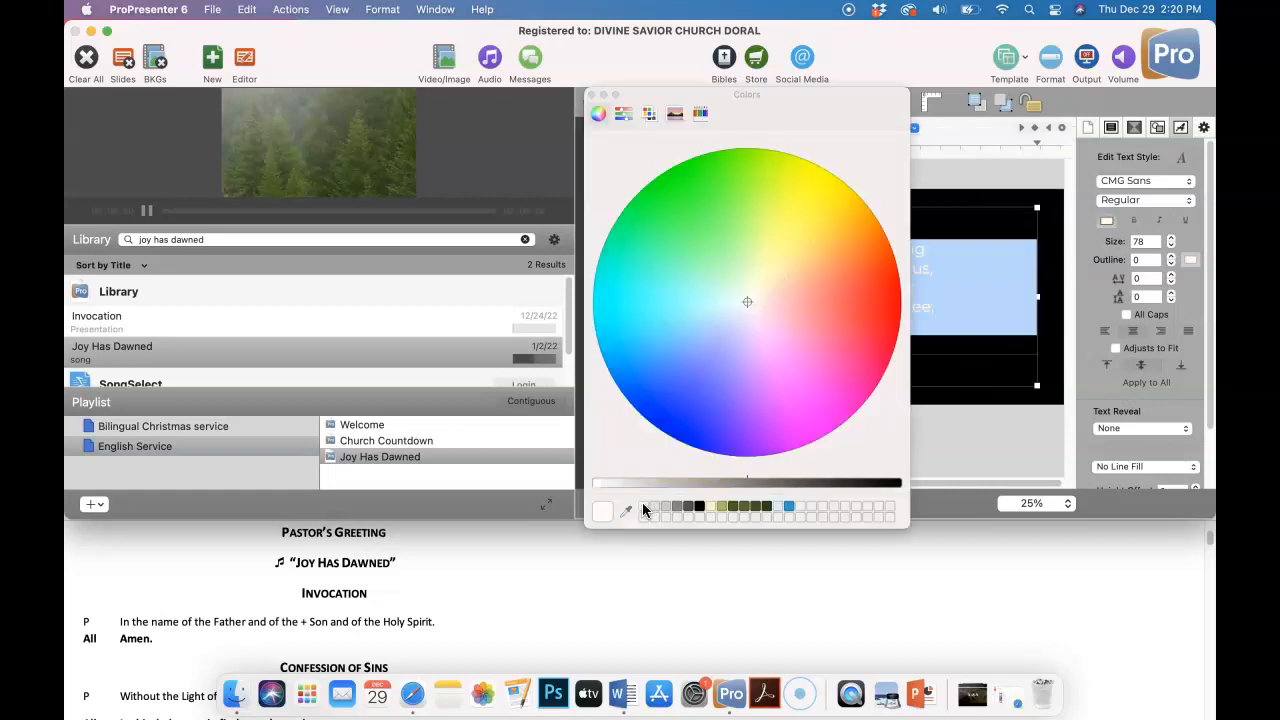
left_click(592, 96)
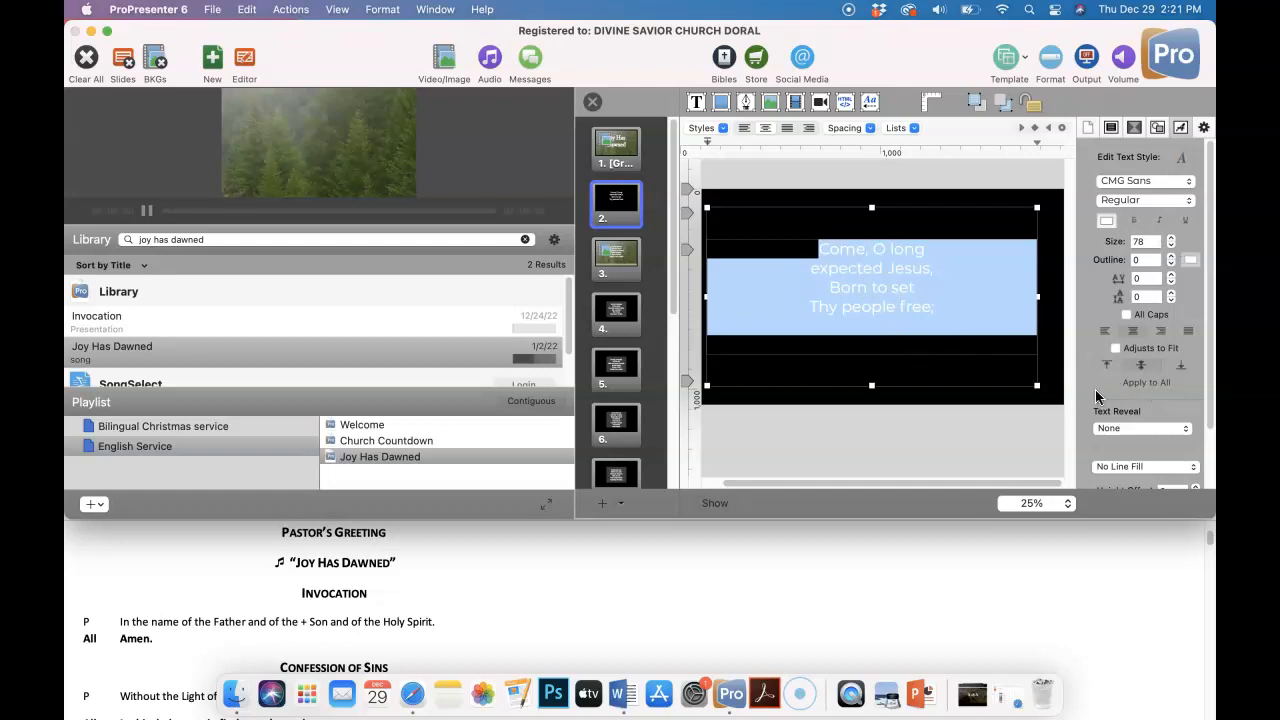
left_click(1166, 384)
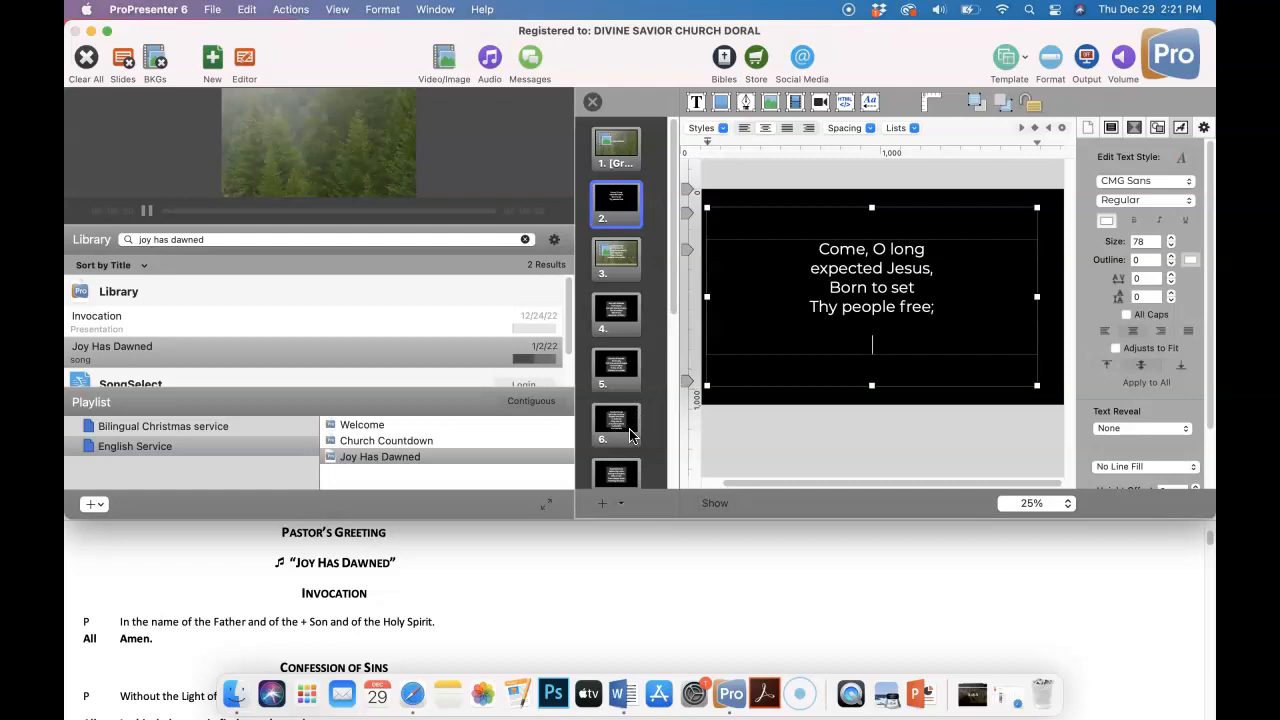
Step: Delete the pasted "Come, O long expected Jesus" slide and review the song's remaining lyrics slides
right_click(614, 203)
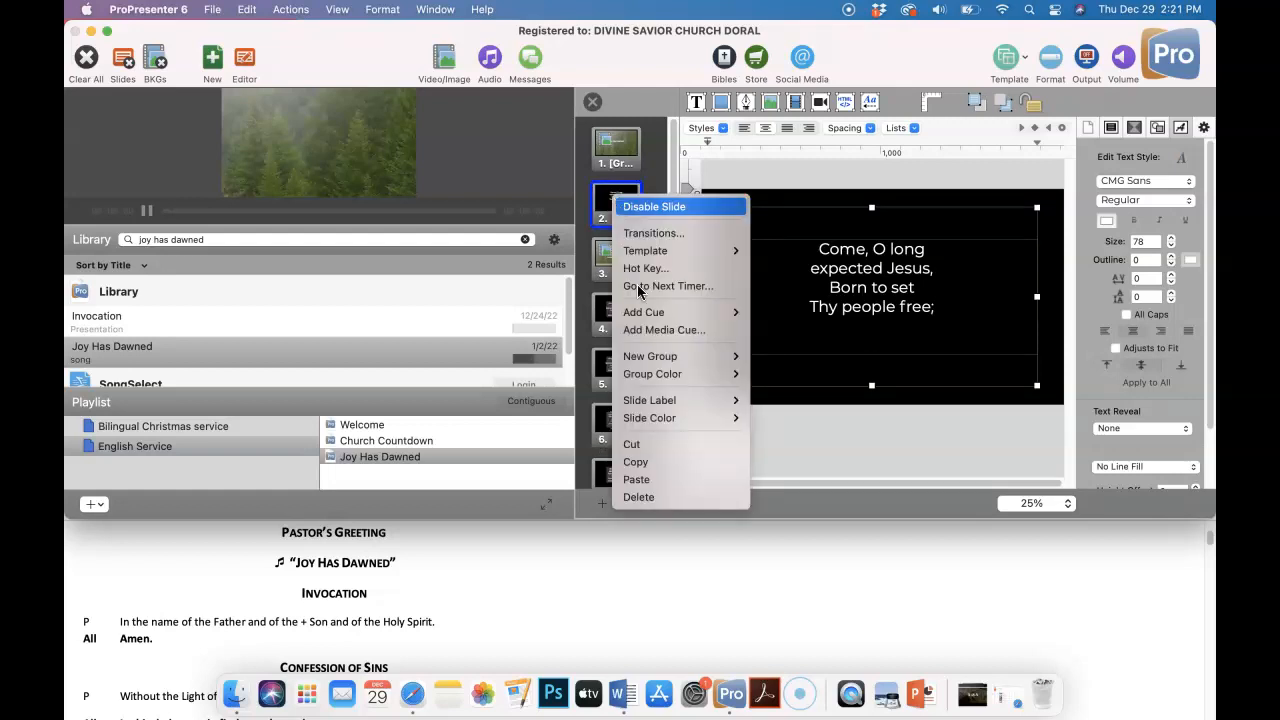
left_click(669, 493)
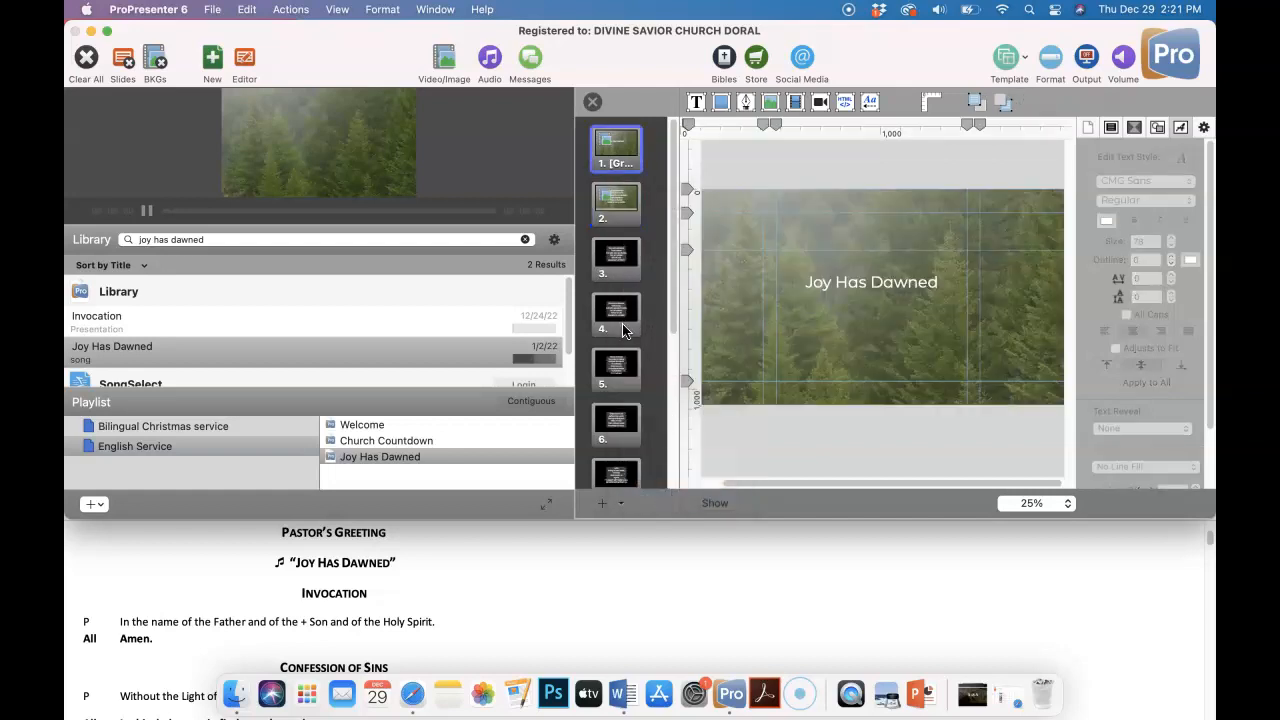
scroll(623, 330, "down", 5)
left_click(621, 333)
left_click(620, 268)
left_click(618, 224)
scroll(618, 224, "up", 5)
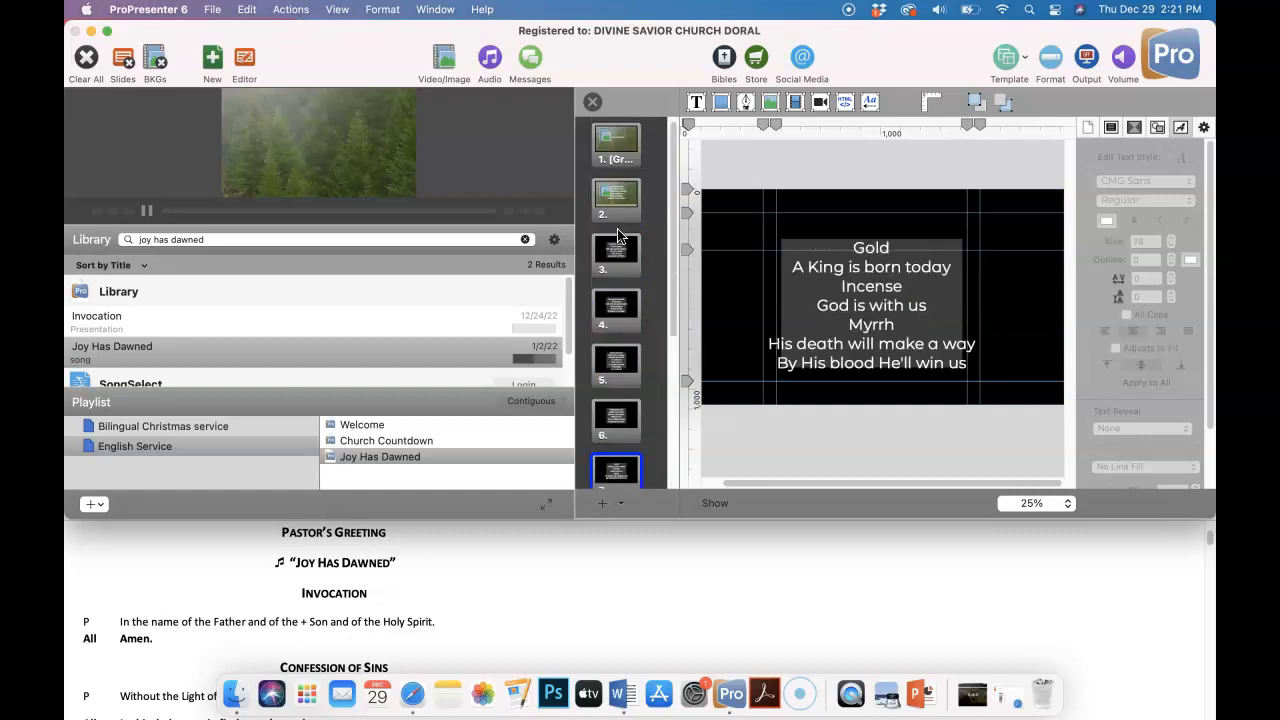
Step: Change the font of the "Joy Has Dawned" text on the title slide to Hoefler Text
left_click(617, 148)
double_click(857, 284)
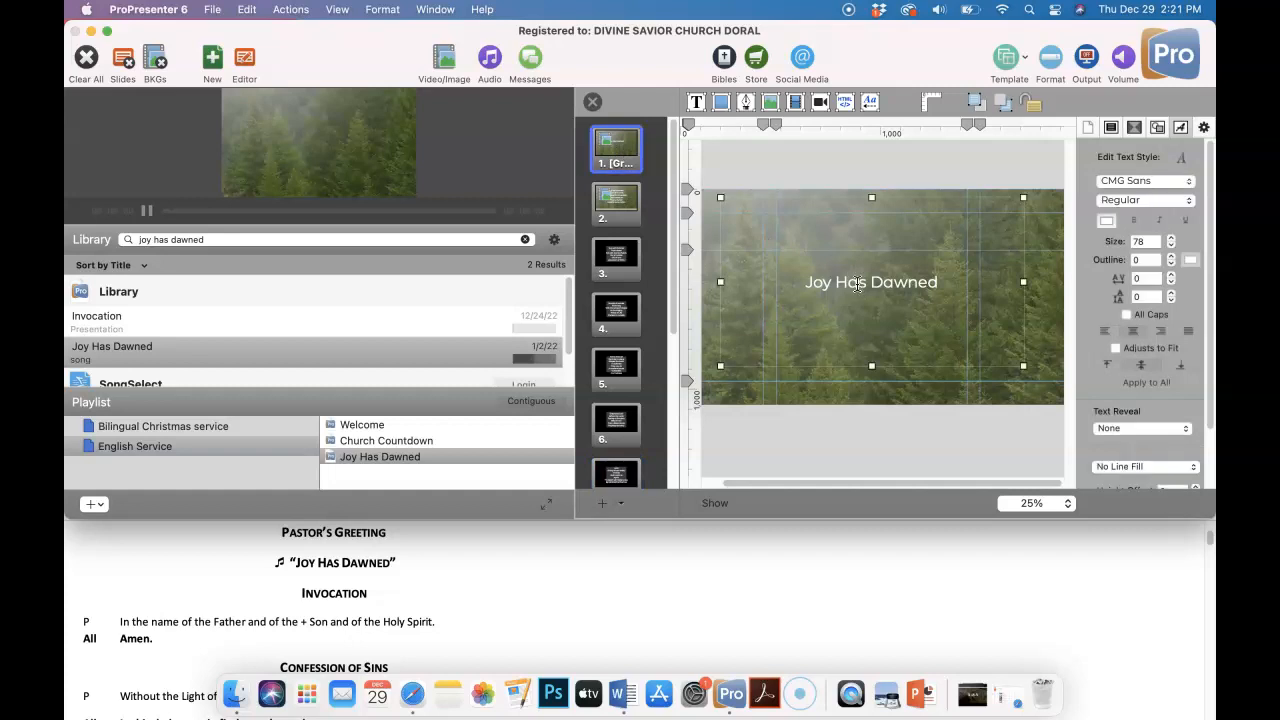
key("super+a")
left_click(1141, 182)
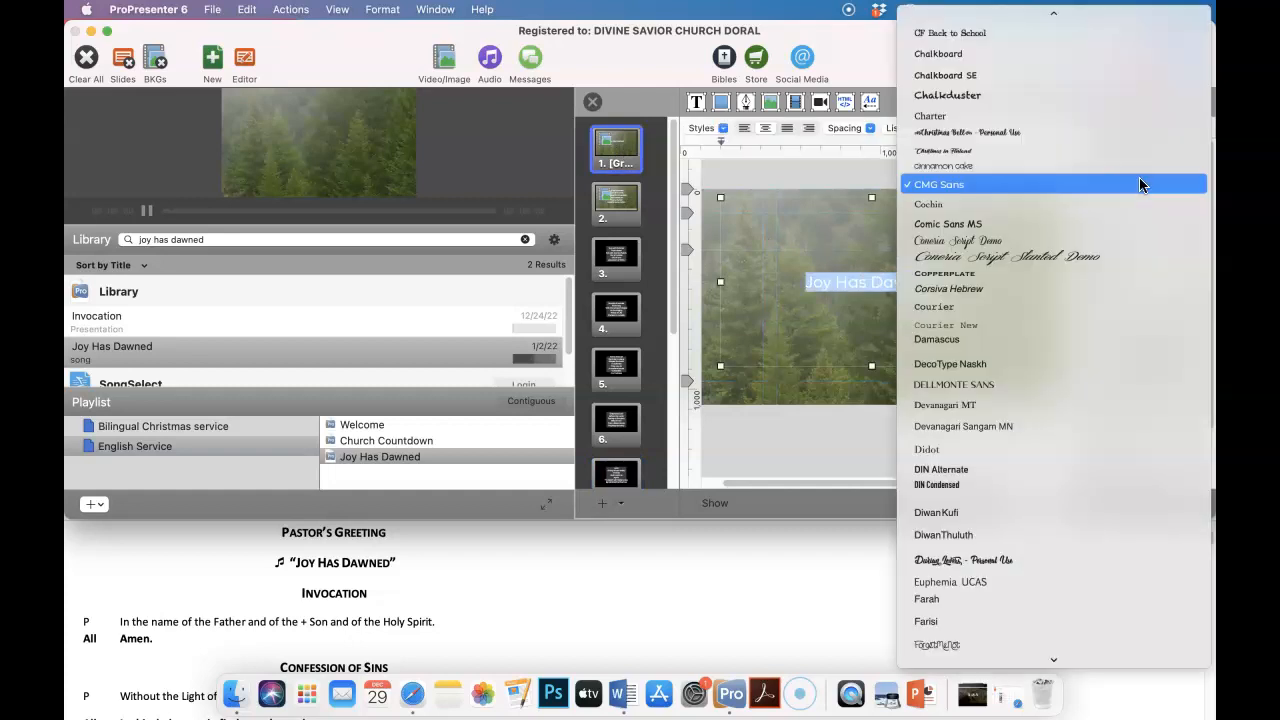
scroll(1066, 215, "down", 3)
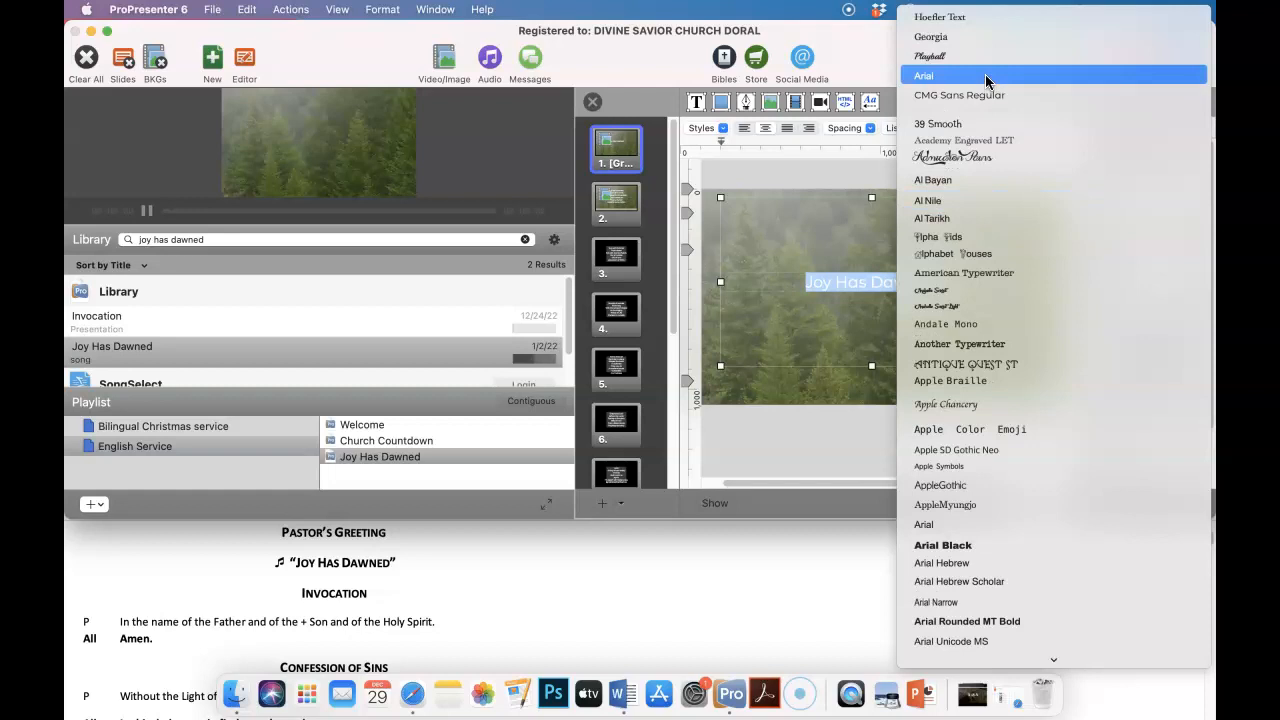
left_click(957, 18)
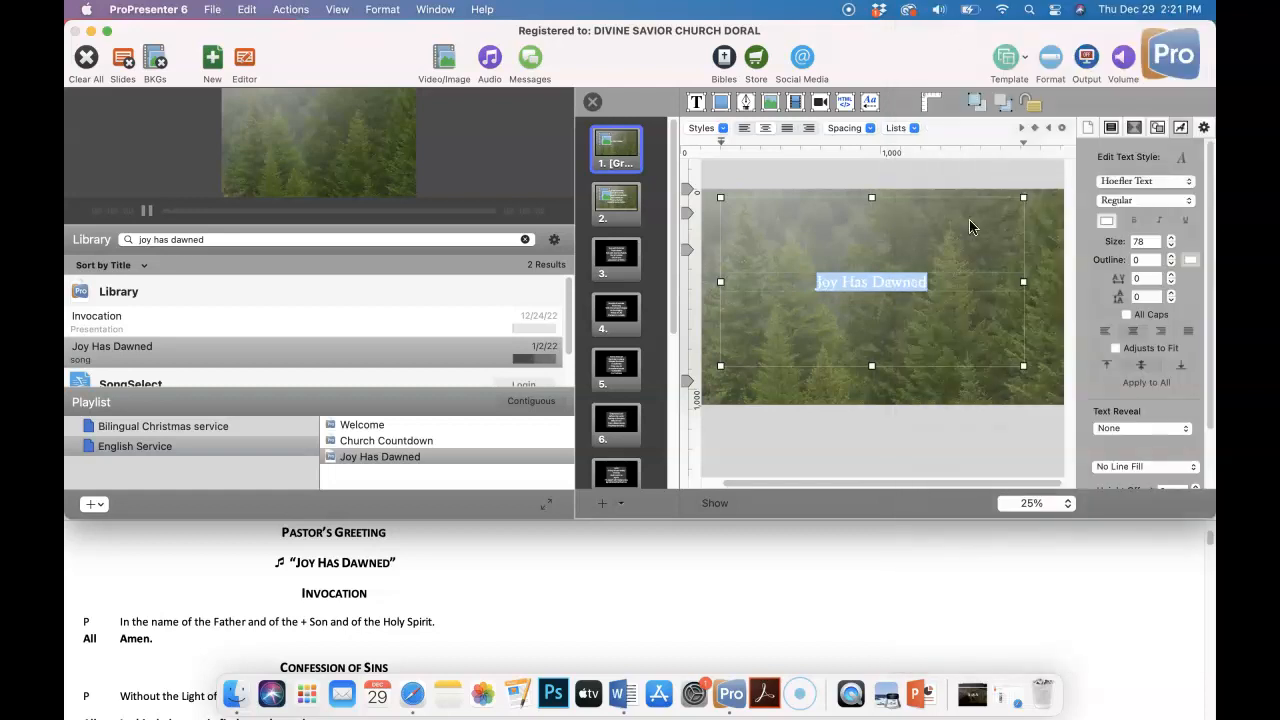
Step: Set the title slide's "Joy Has Dawned" text to font size 240
double_click(1146, 241)
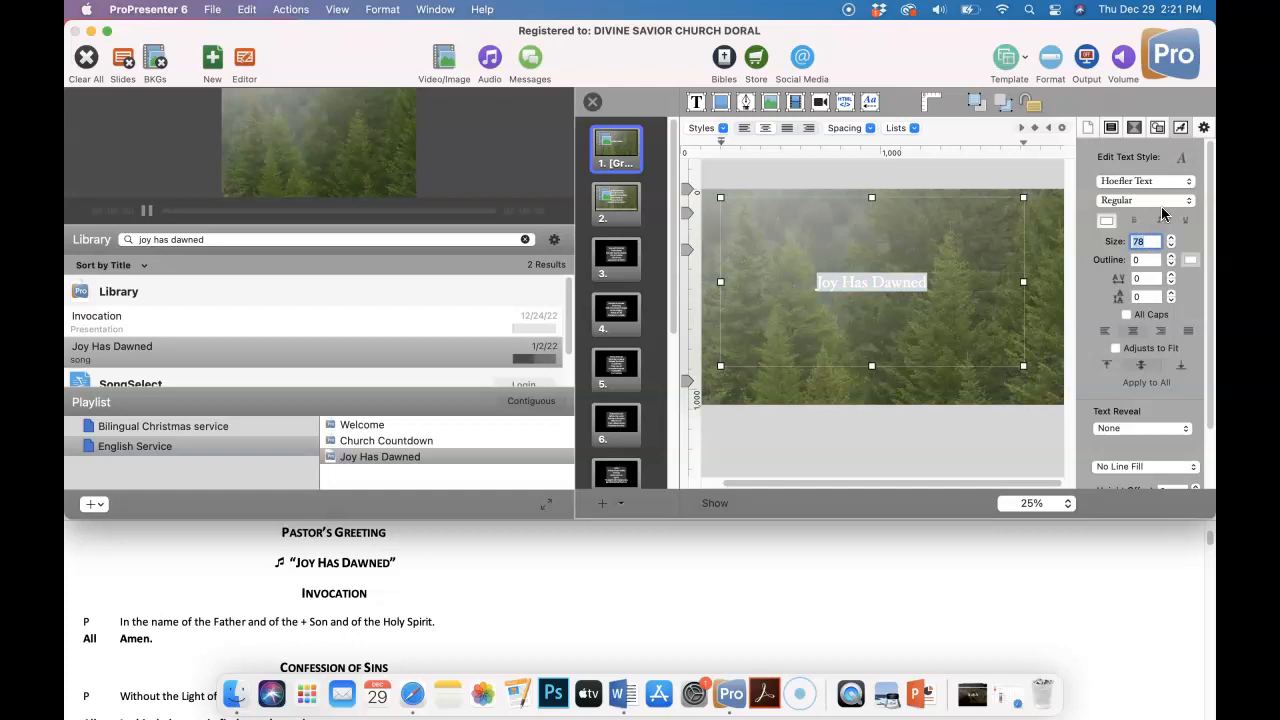
type("240")
key("Return")
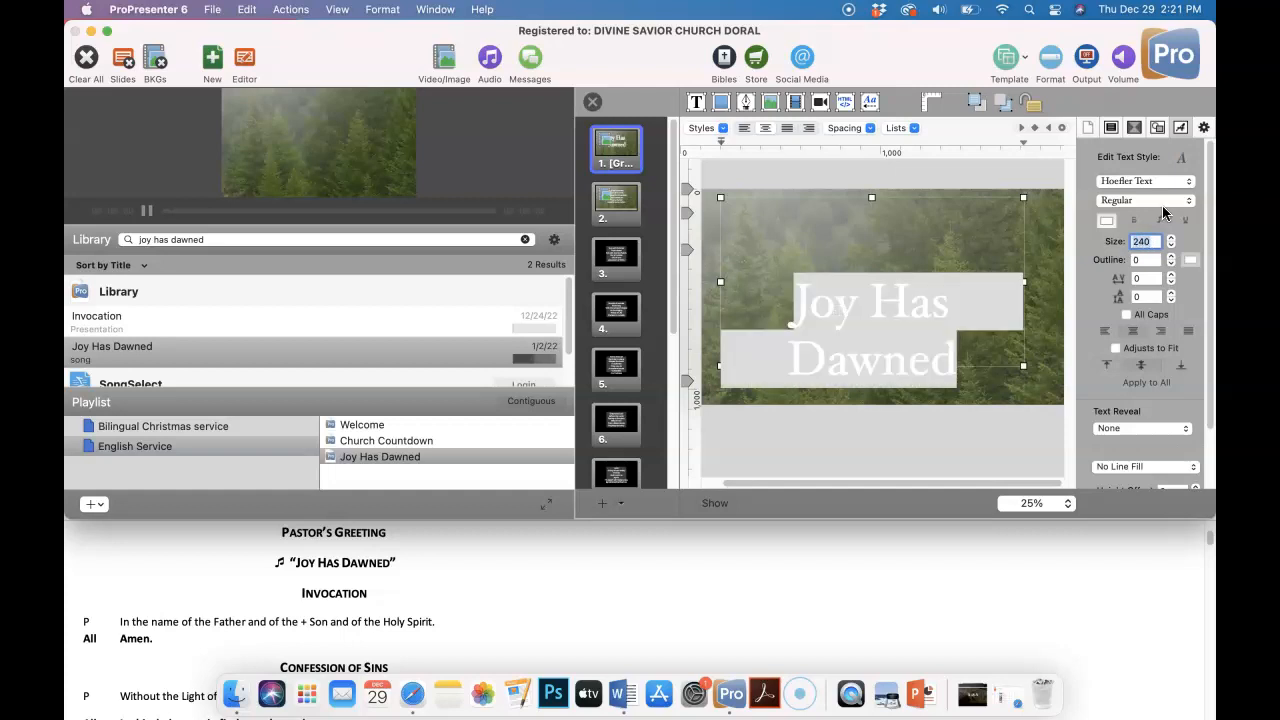
left_click(1044, 323)
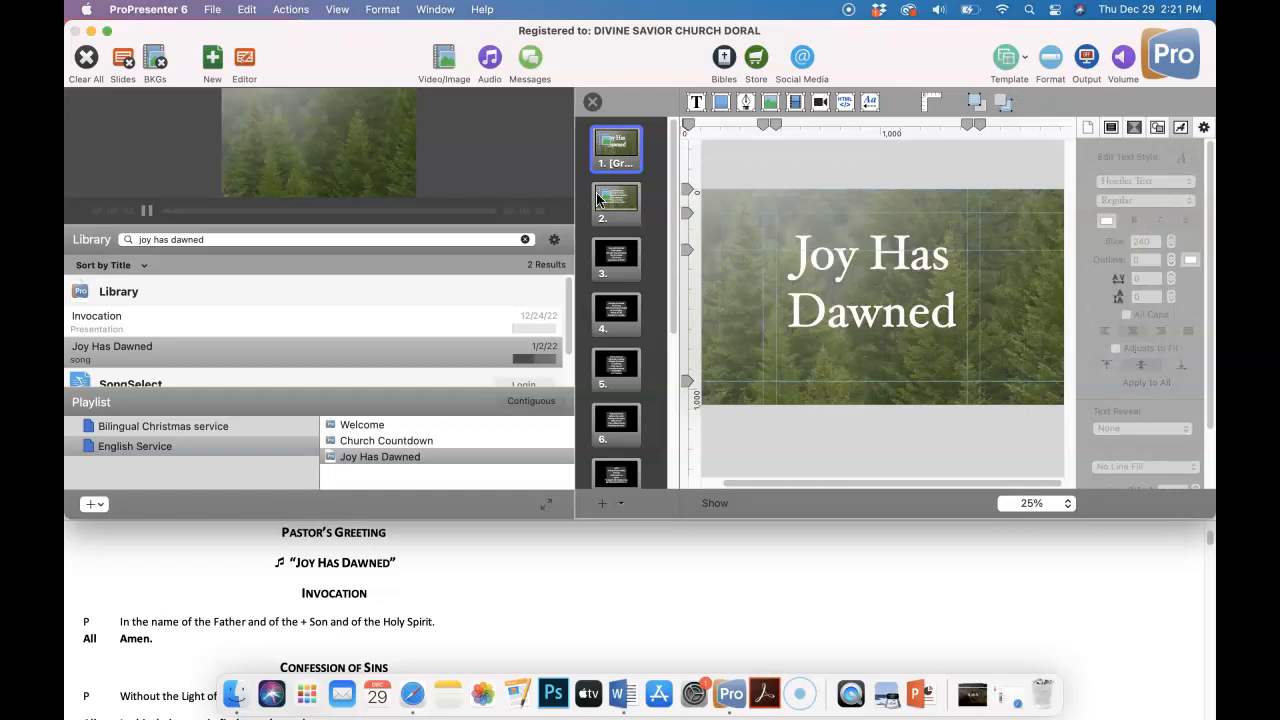
Step: Add two blank lines after "Hope for ev'ry nation" on the first lyrics slide and move the text box slightly down
left_click(630, 212)
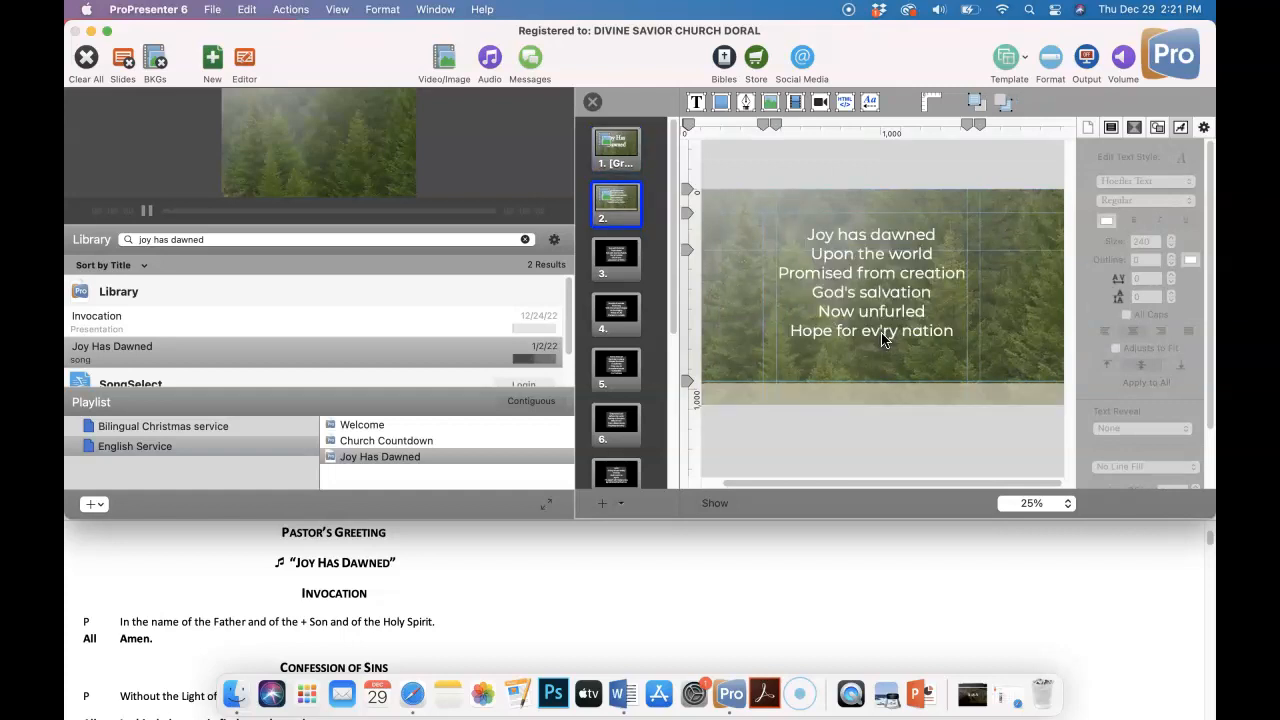
left_click(858, 349)
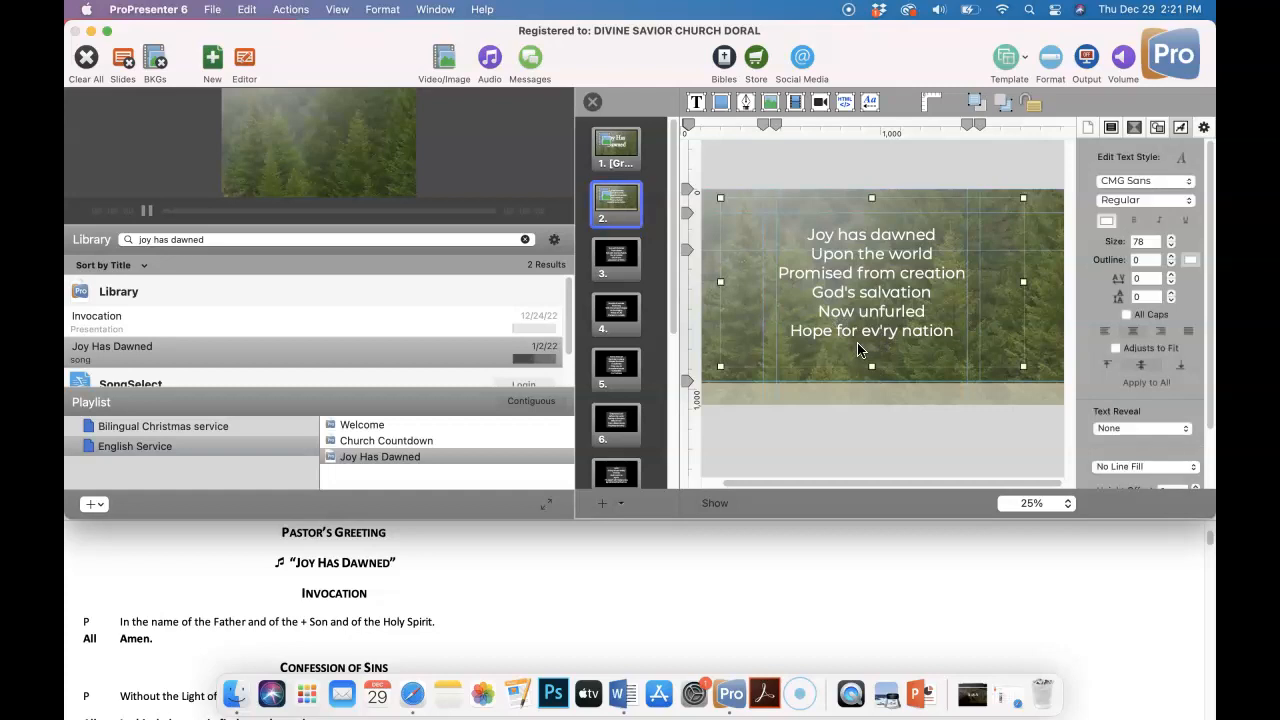
left_click(858, 349)
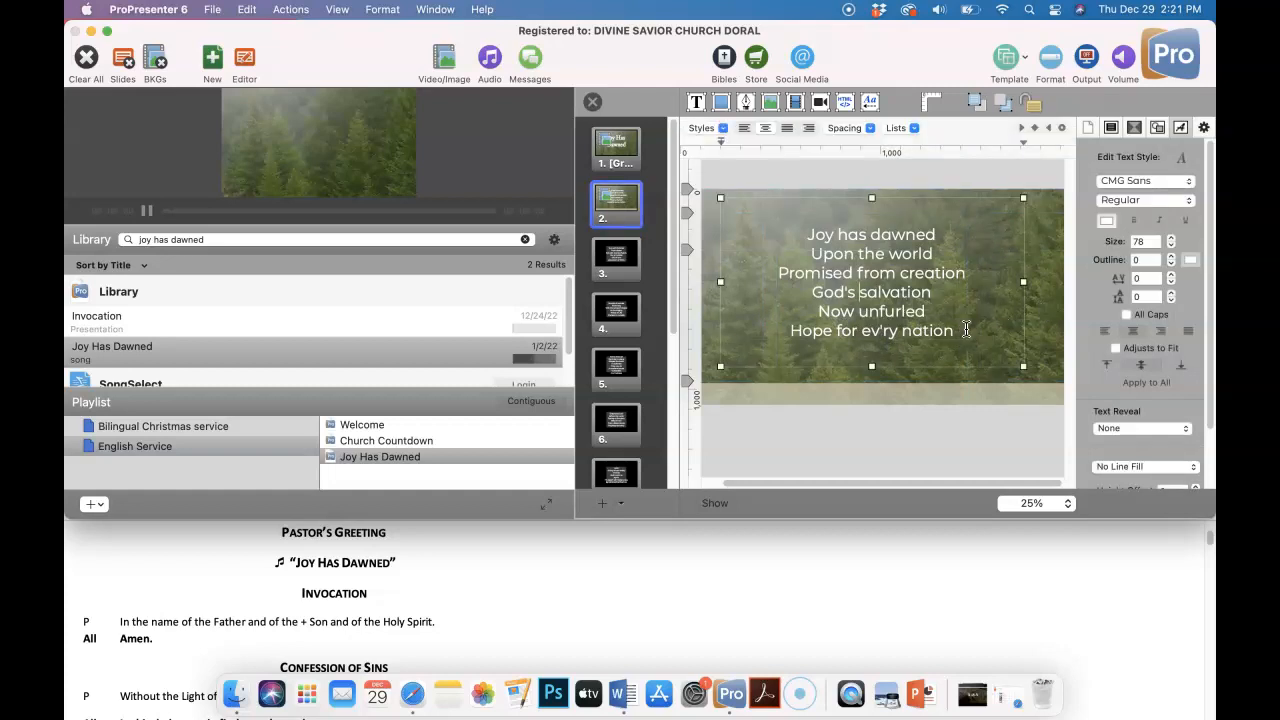
key("Return")
key("Return")
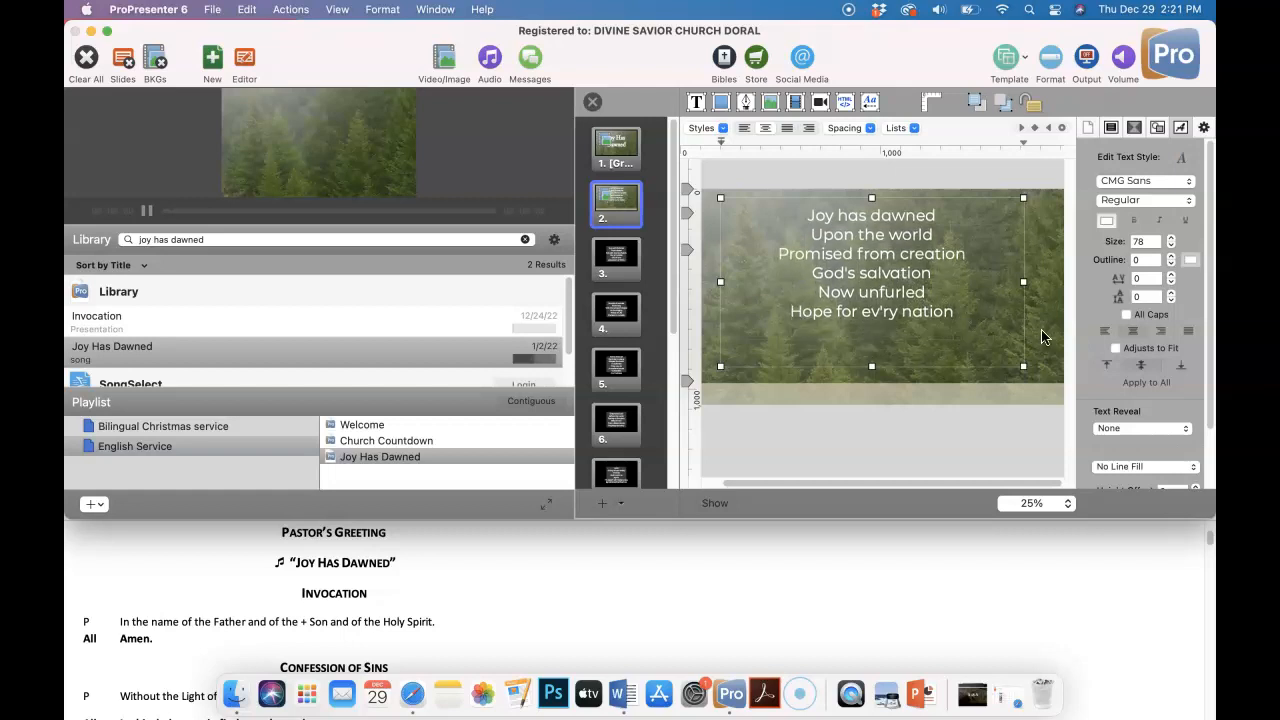
left_click(1043, 335)
mouse_move(893, 306)
left_mouse_down()
mouse_move(899, 322)
mouse_move(889, 312)
mouse_move(886, 325)
mouse_move(893, 300)
mouse_move(892, 312)
left_mouse_up()
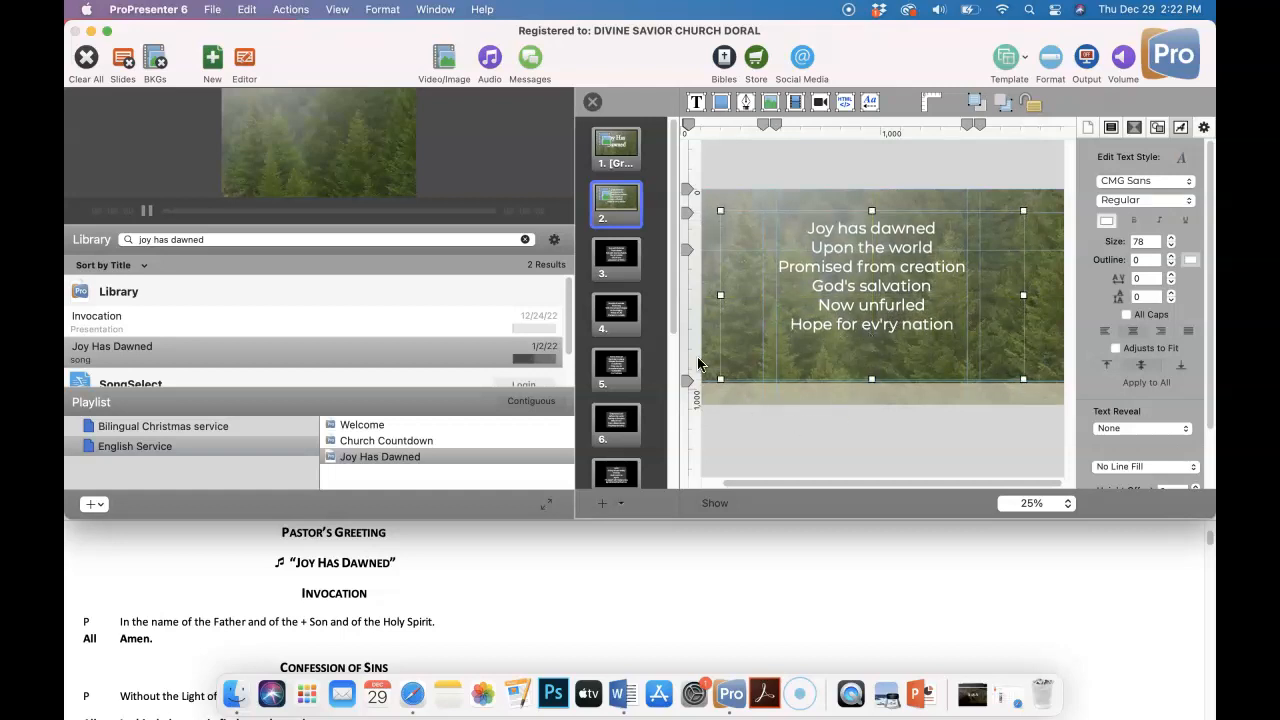
left_click(710, 349)
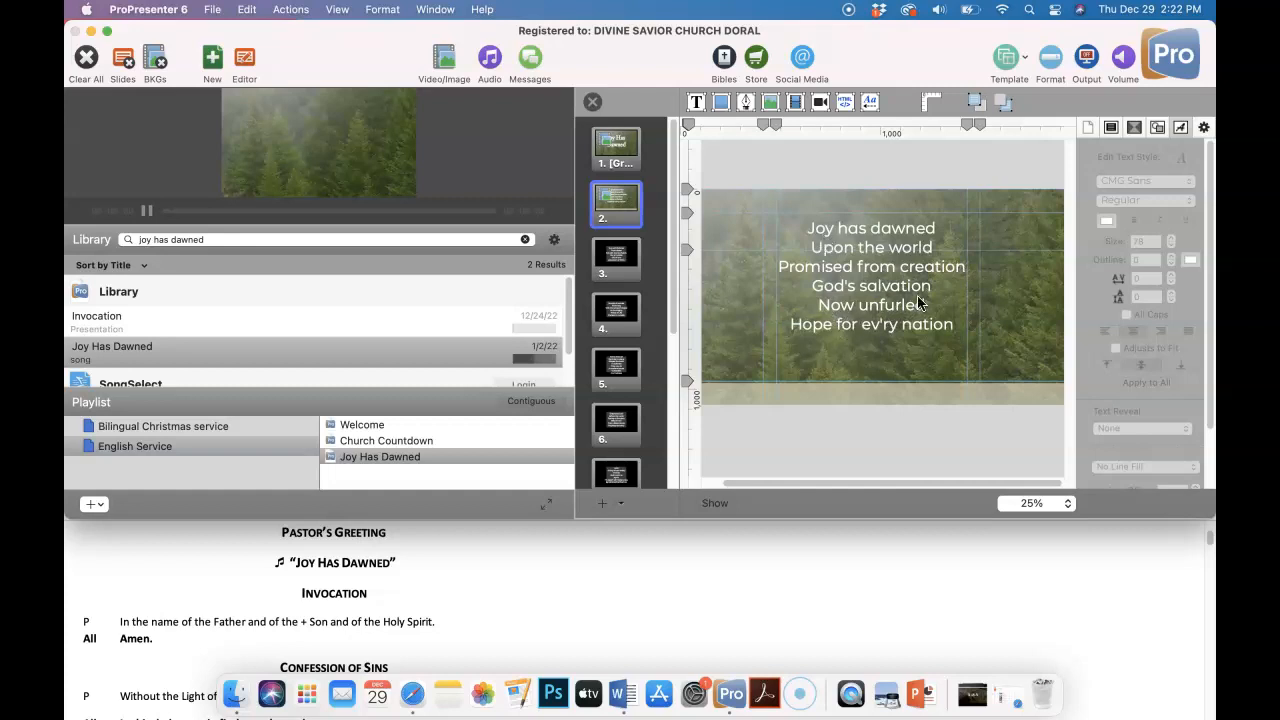
Step: Change "Upon" to lowercase "upon" in the second line of the first lyrics slide
left_click(832, 246)
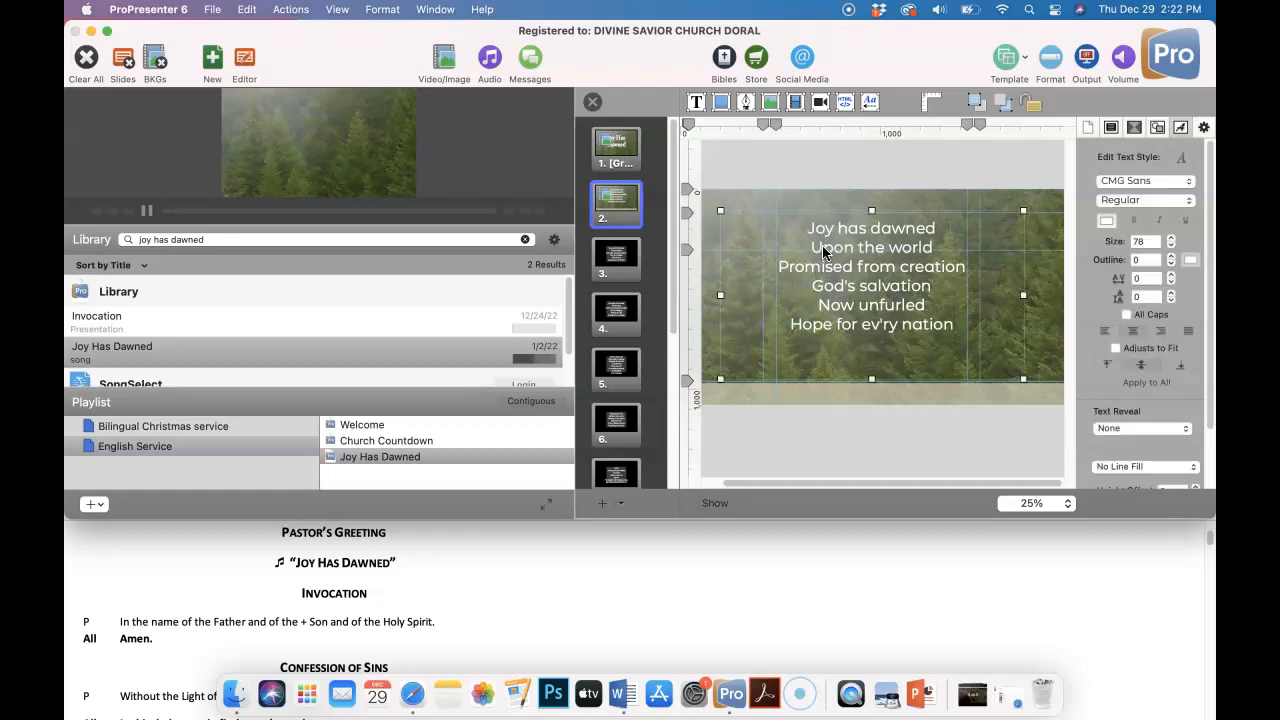
double_click(832, 246)
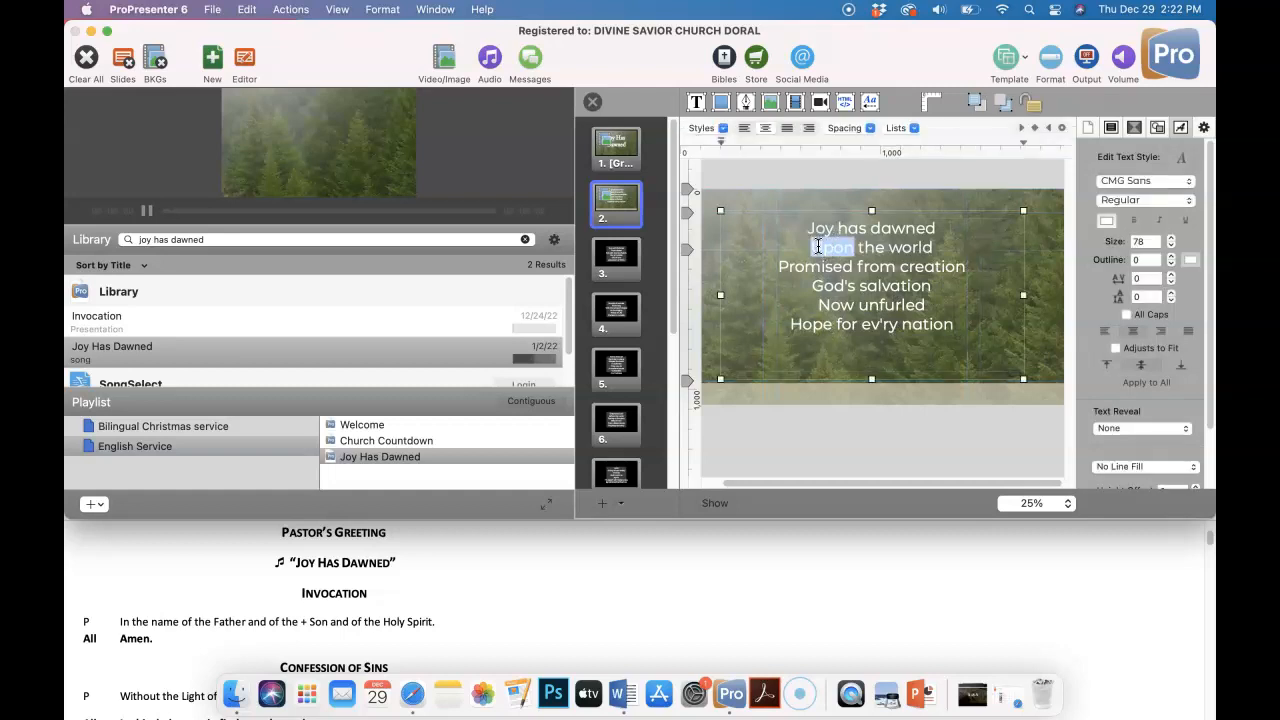
type("upon")
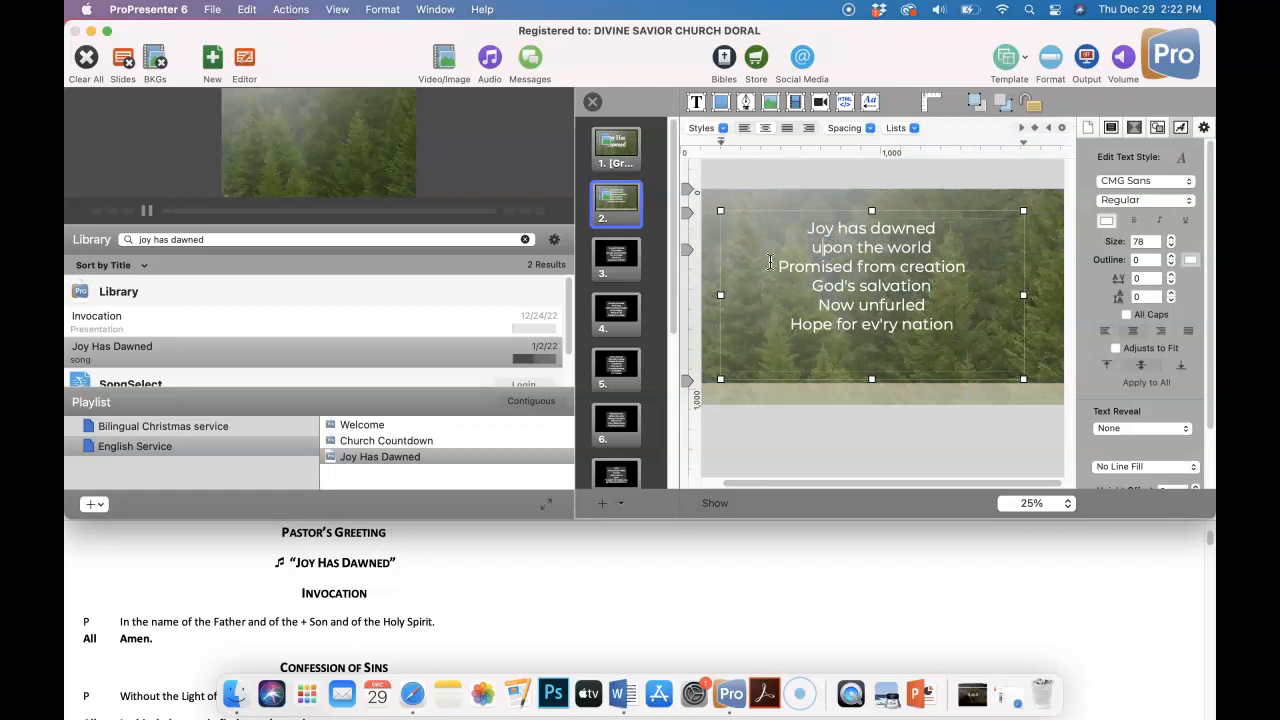
left_click(974, 270)
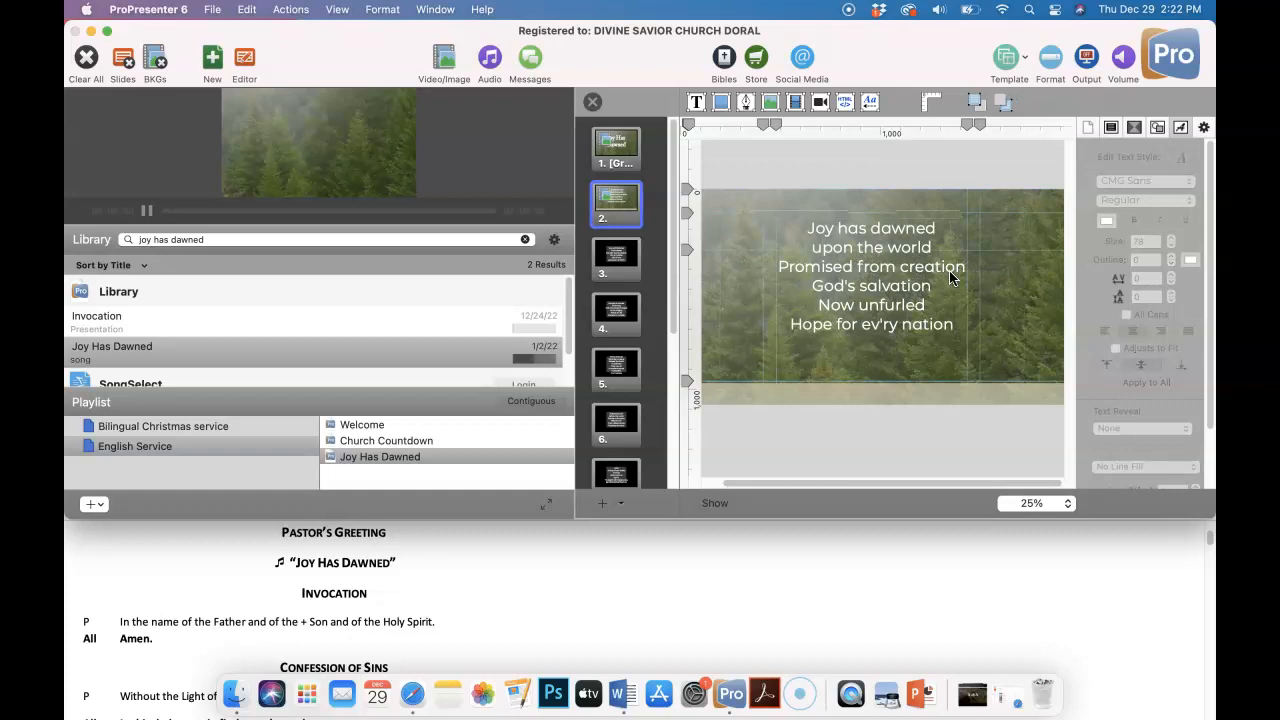
Step: Set all the lyrics text on the first lyrics slide to font size 77
double_click(916, 320)
key("super+a")
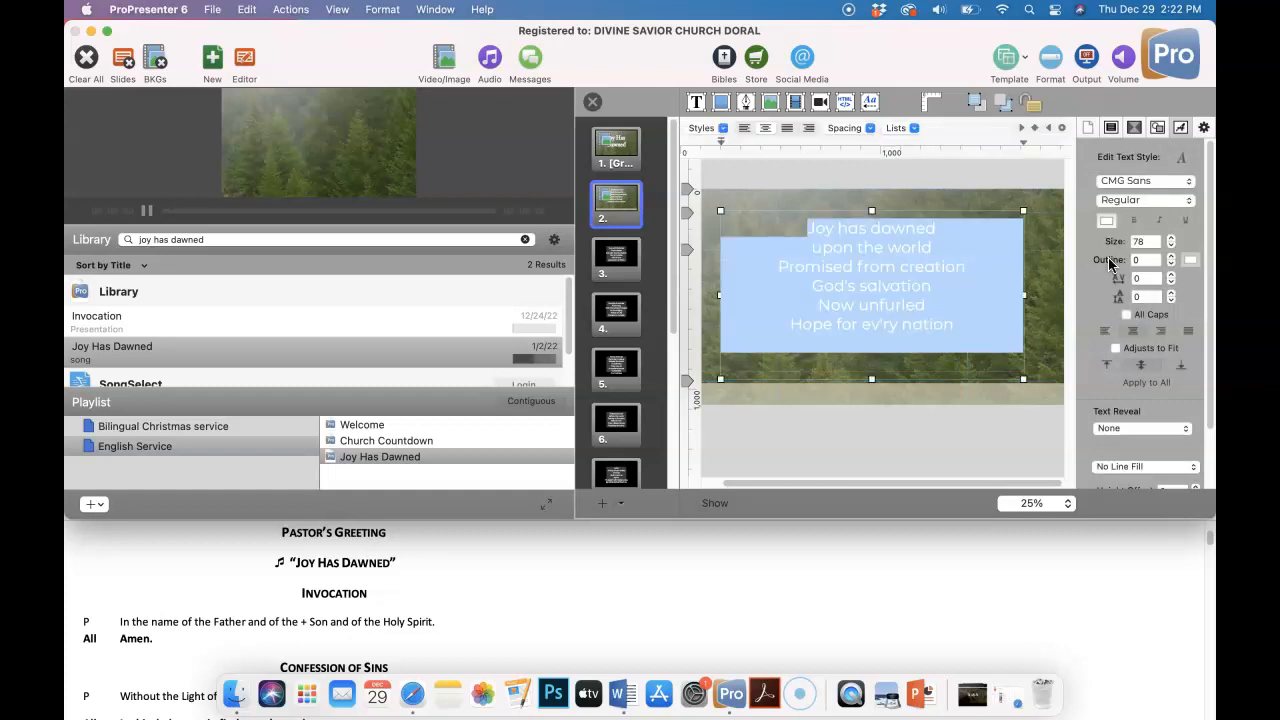
left_click(1172, 248)
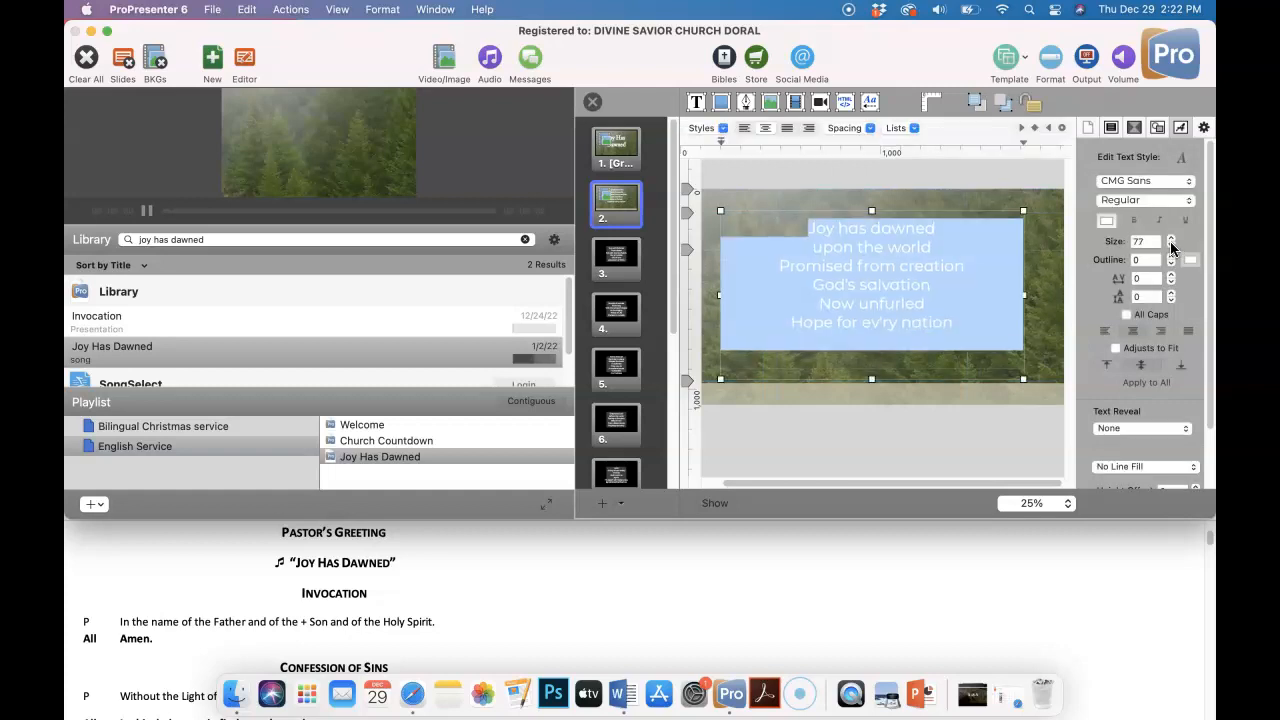
left_click(1031, 286)
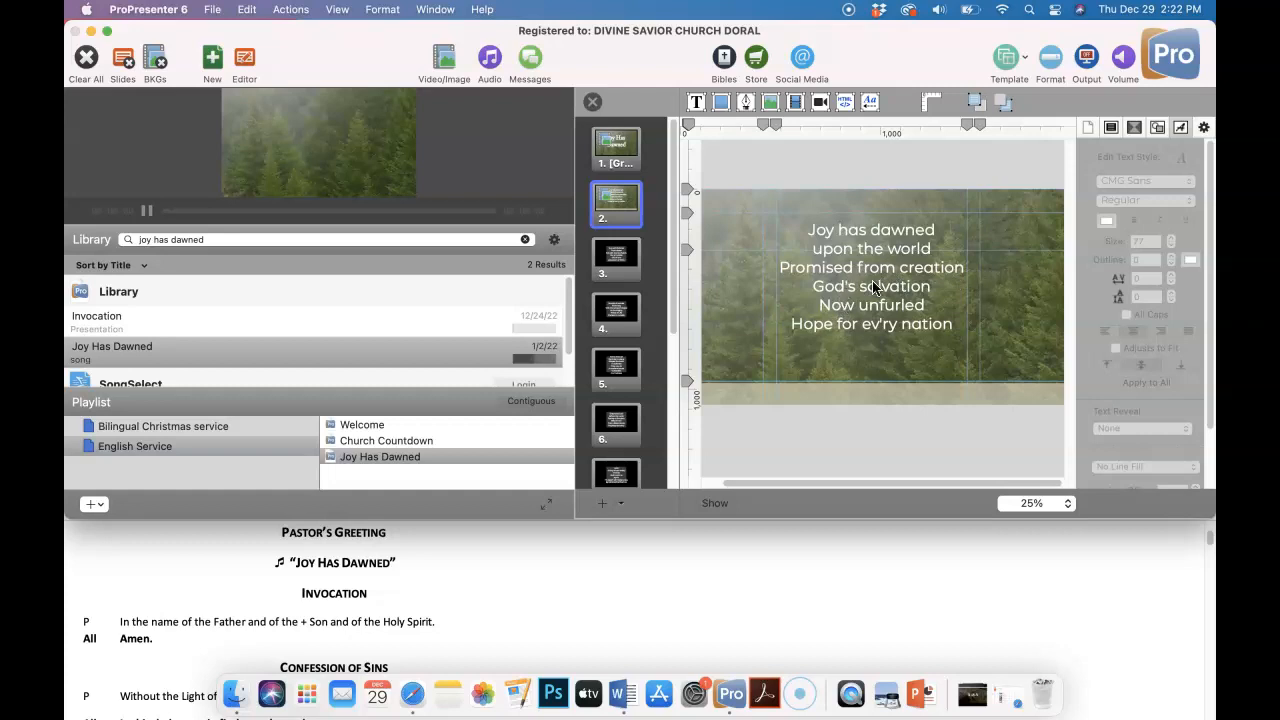
left_click(803, 327)
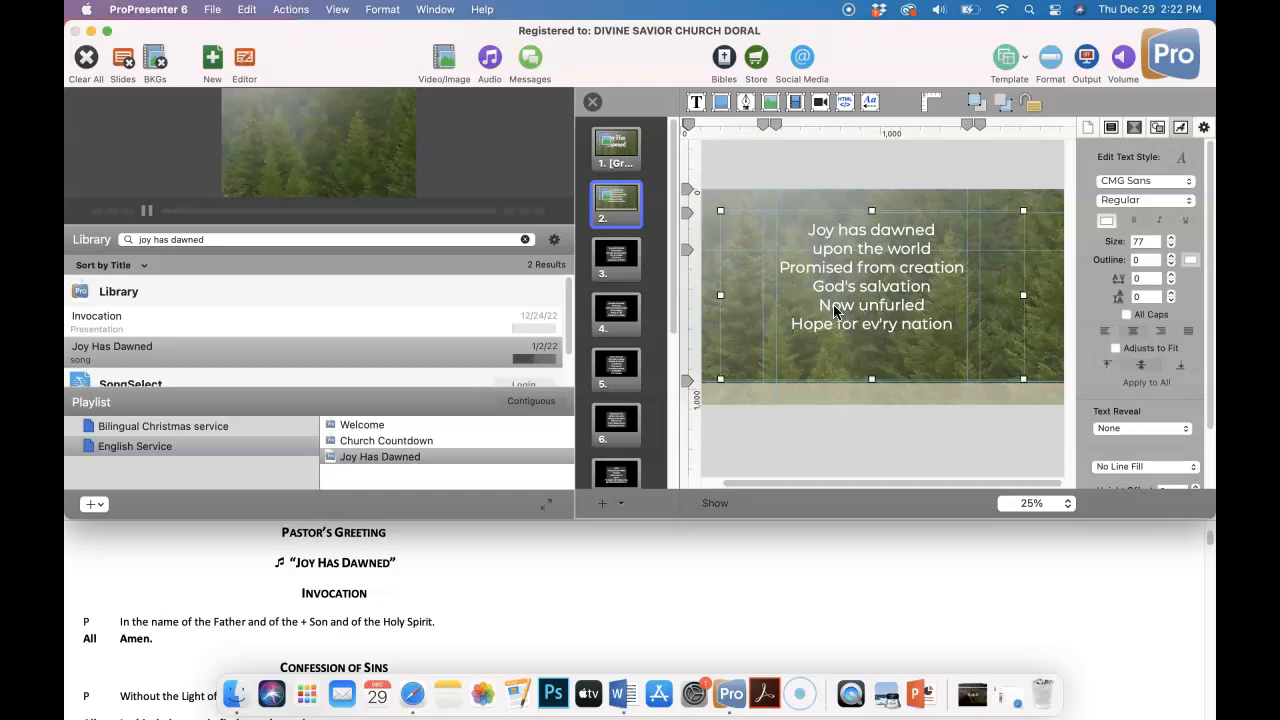
double_click(835, 305)
double_click(835, 305)
key("BackSpace")
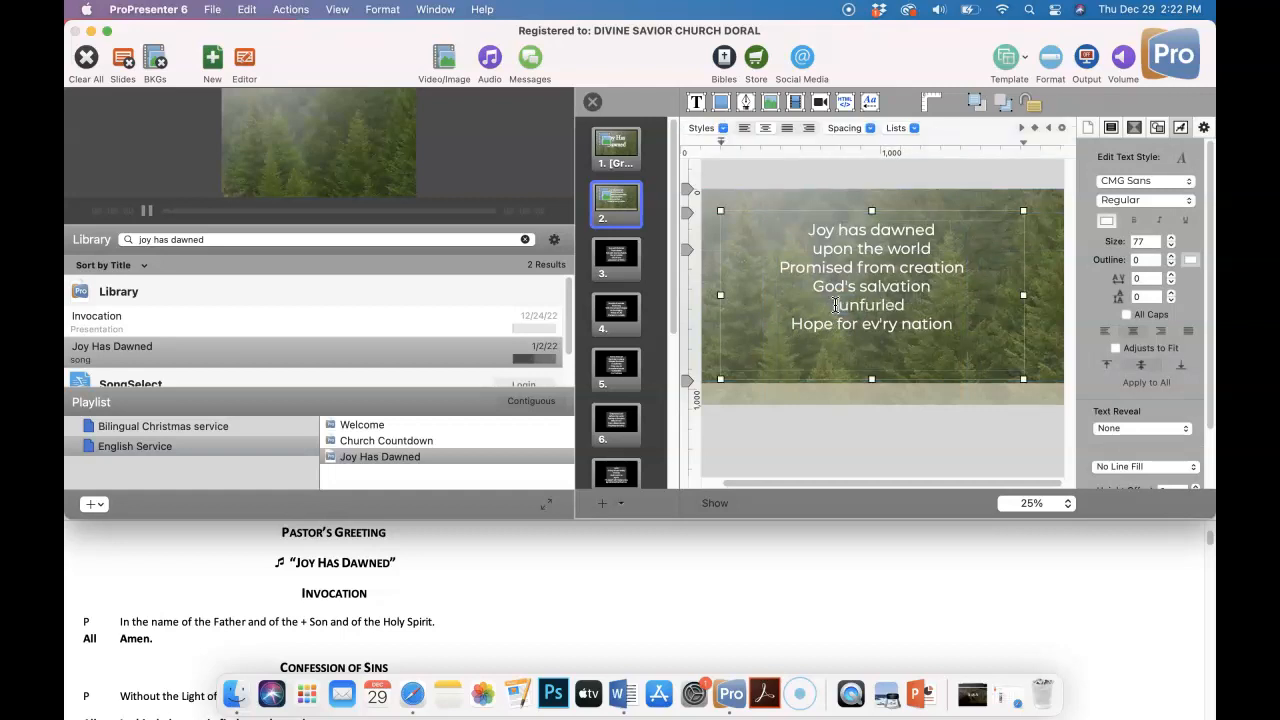
key("Delete")
left_click(1038, 340)
key("super+z")
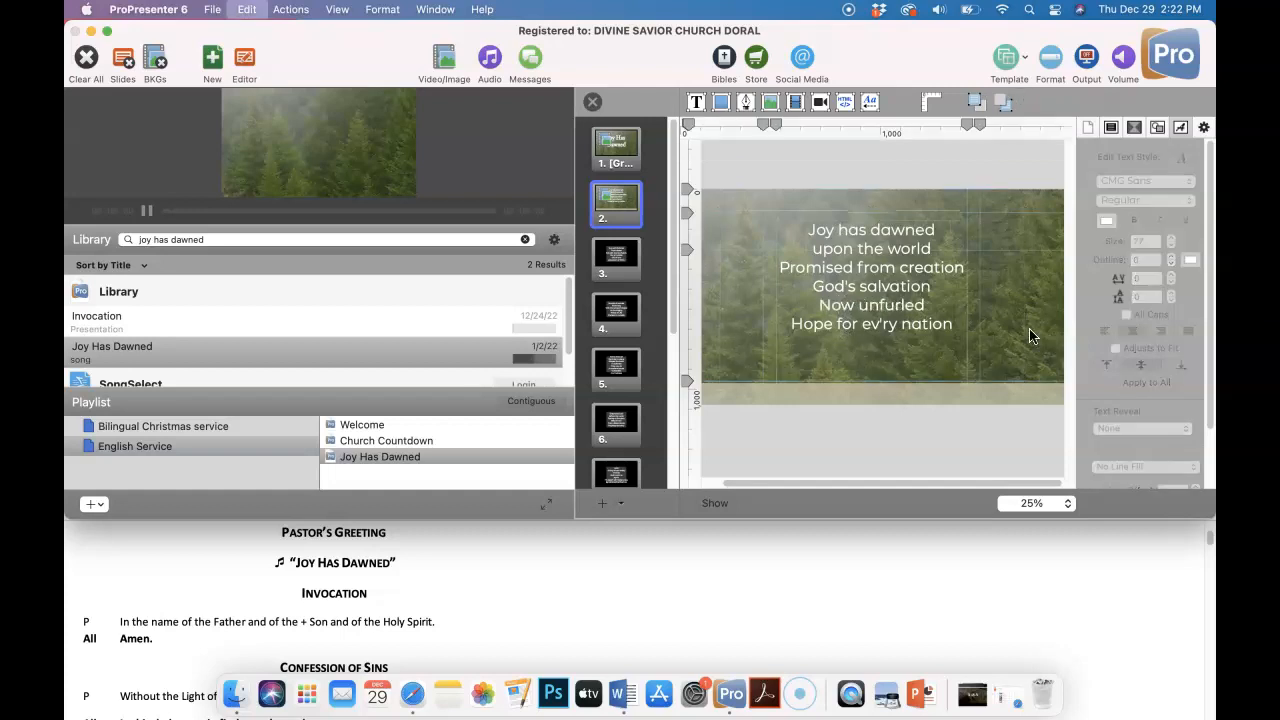
Step: Change "Now" to lowercase "now" in the fifth line of the first lyrics slide
left_click(828, 303)
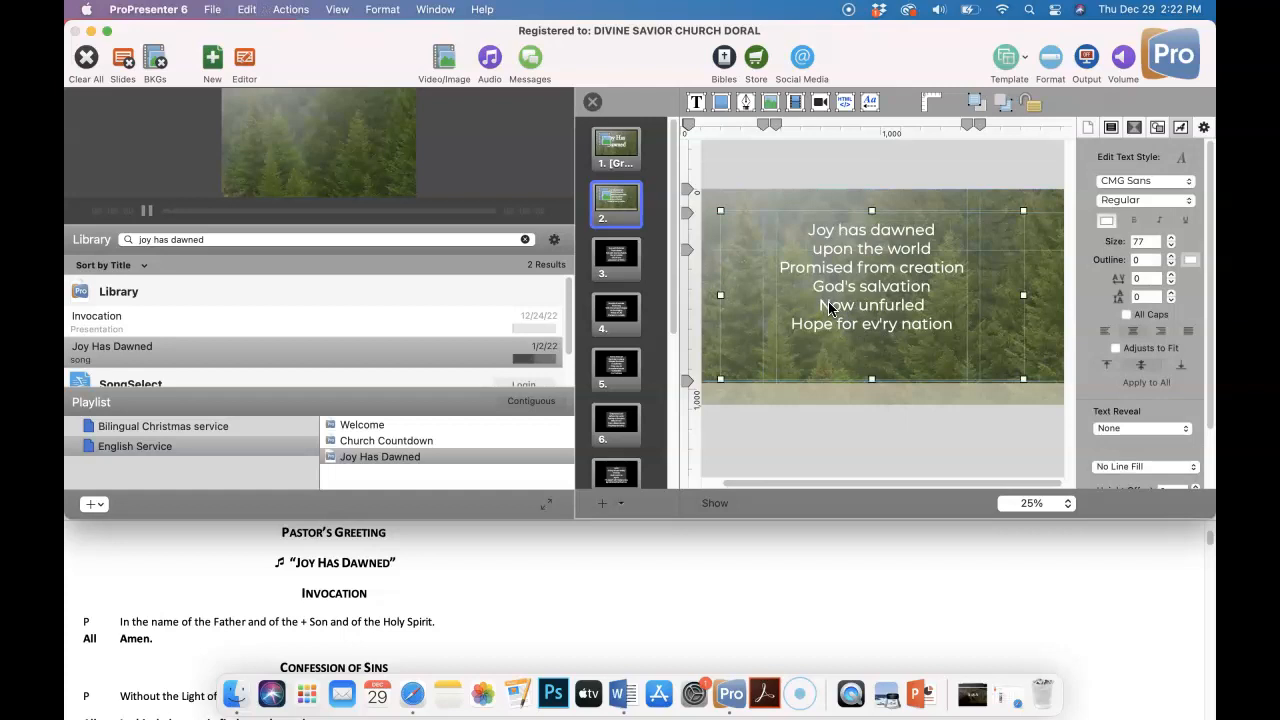
left_click(828, 301)
key("BackSpace")
type("n")
left_click(1045, 331)
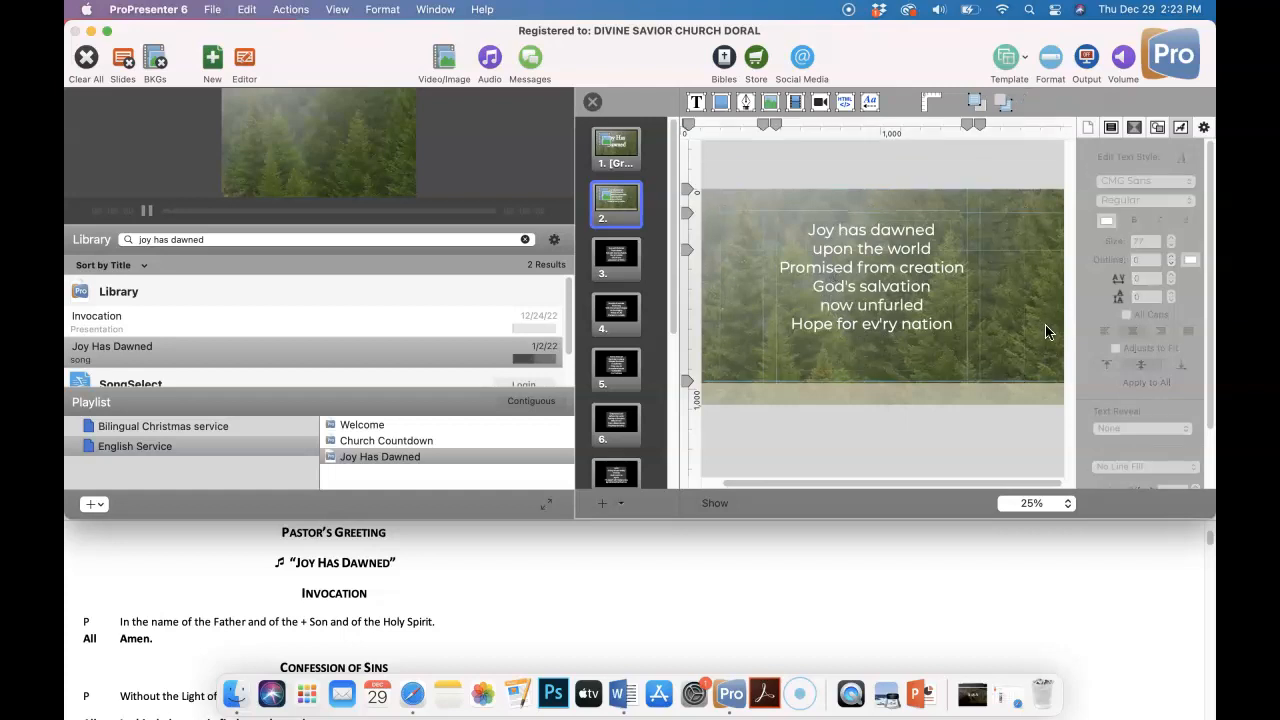
Step: Delete the grey rectangle behind the lyrics on slide 3, moving the text box aside and back to the slide's centre
left_click(622, 265)
left_click(952, 350)
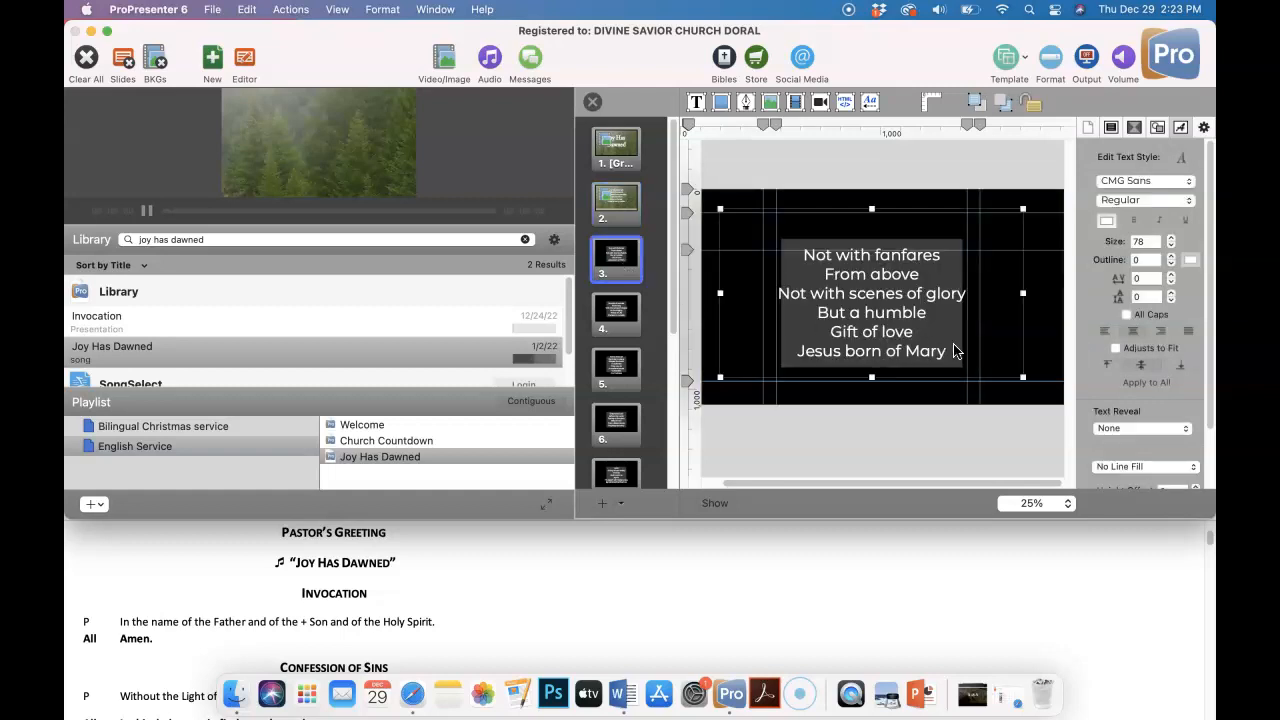
left_click_drag(1003, 354, 880, 334)
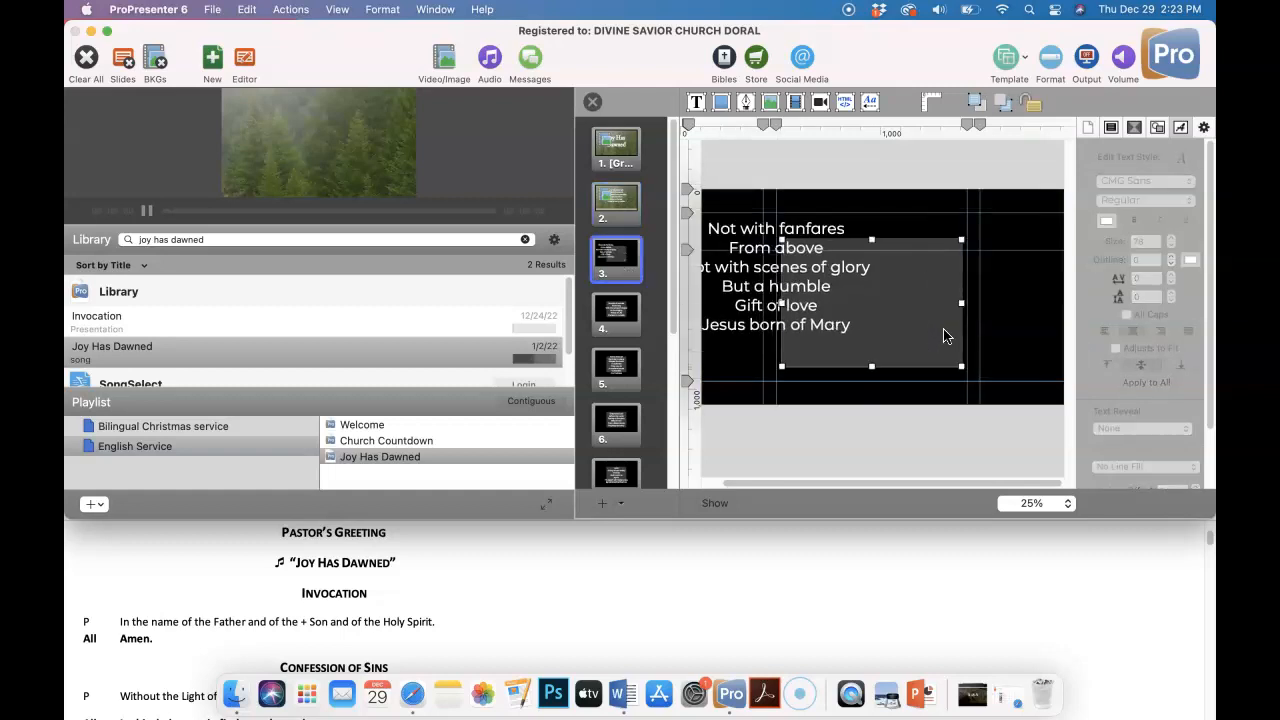
key("Delete")
left_click_drag(794, 296, 885, 328)
Step: Add two blank lines after "Jesus born of Mary" on slide 3
double_click(958, 360)
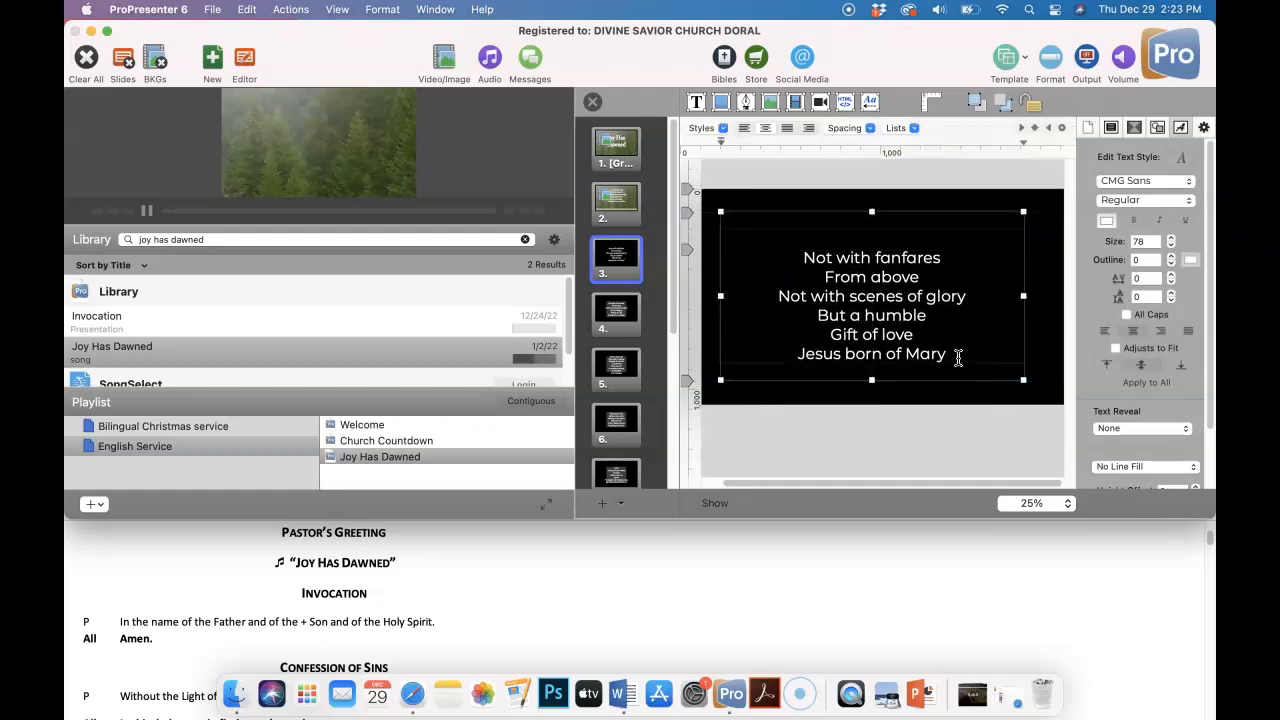
key("Return")
key("Return")
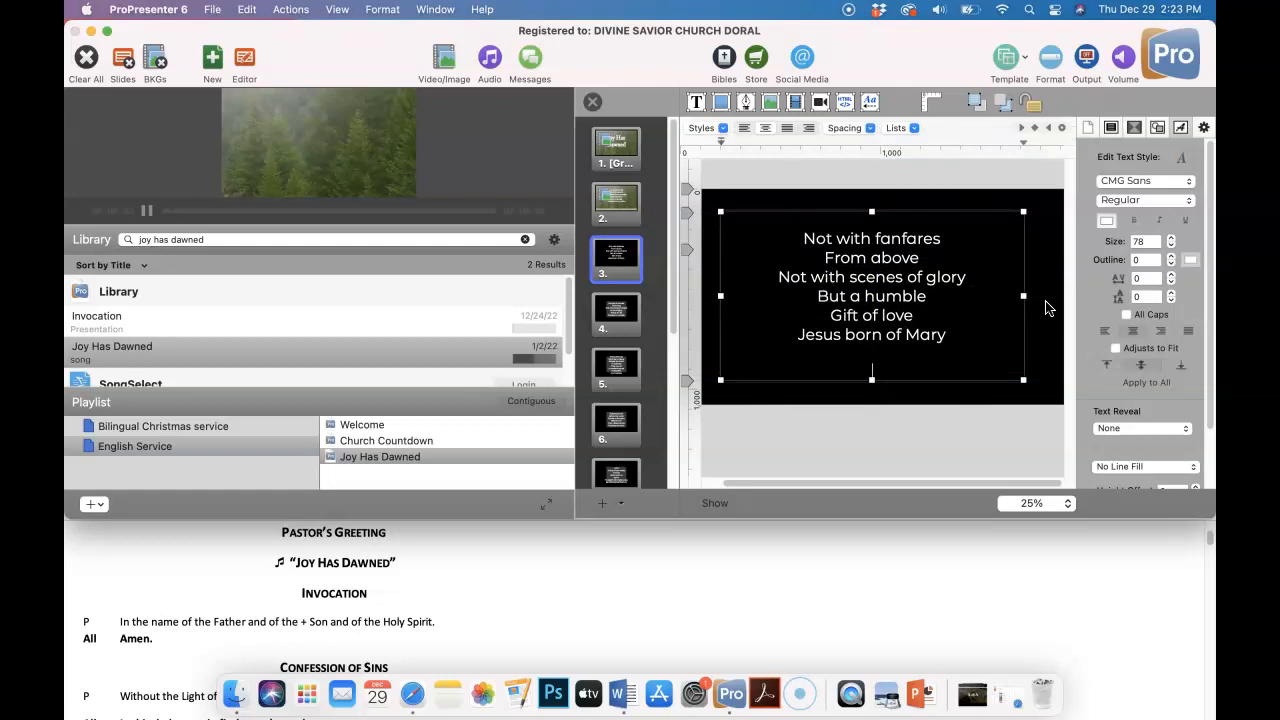
Step: Set all the lyrics text on slide 3 to font size 77
double_click(887, 298)
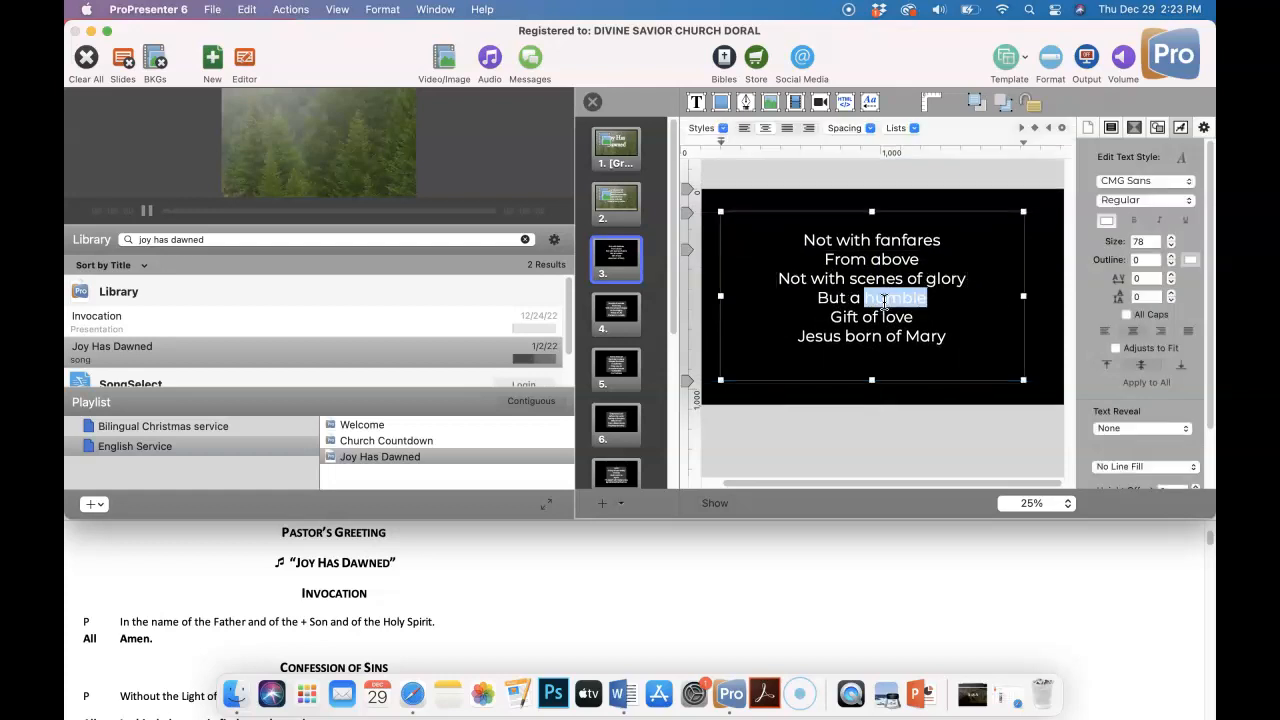
triple_click(900, 318)
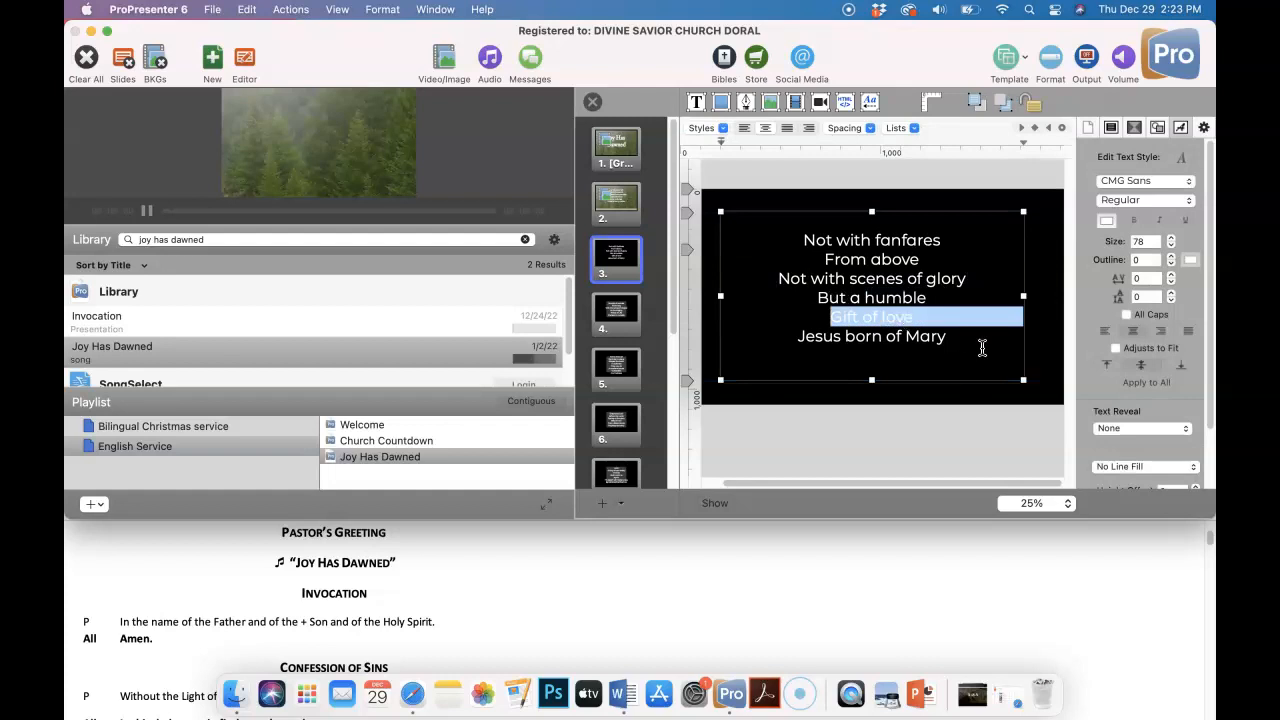
left_click(1058, 360)
double_click(937, 336)
key("super+a")
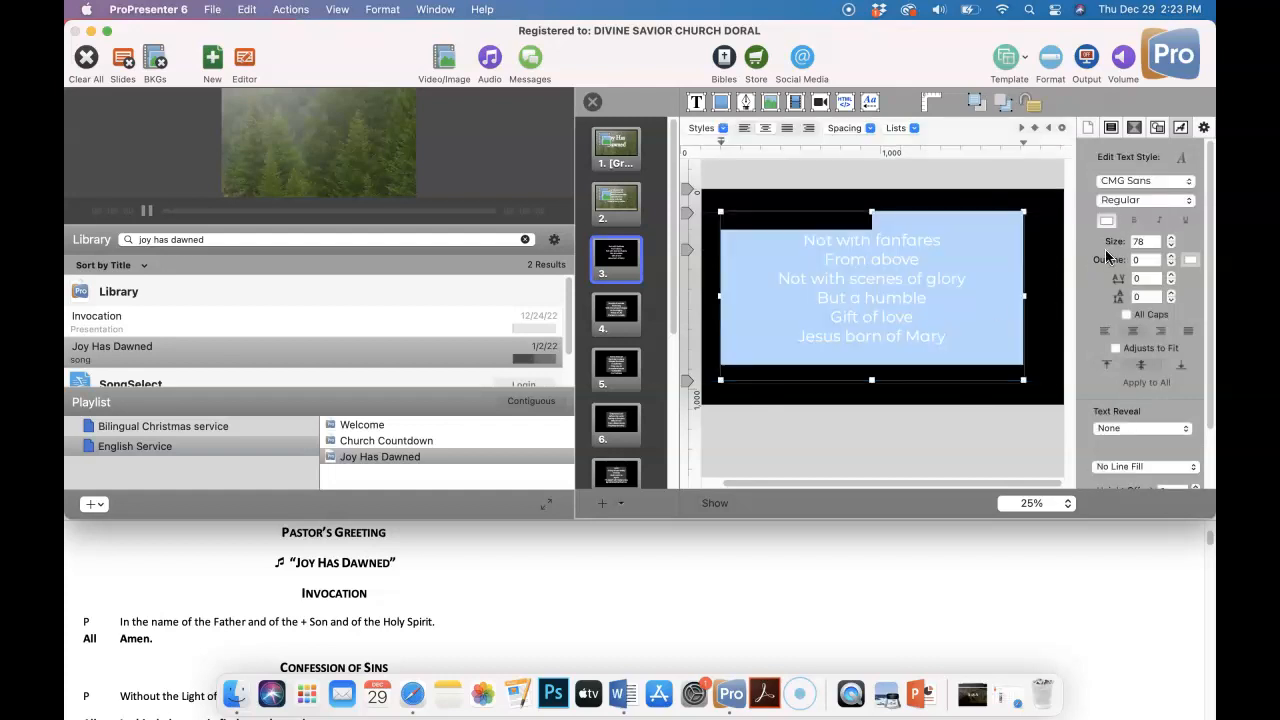
left_click(1172, 245)
left_click(1046, 309)
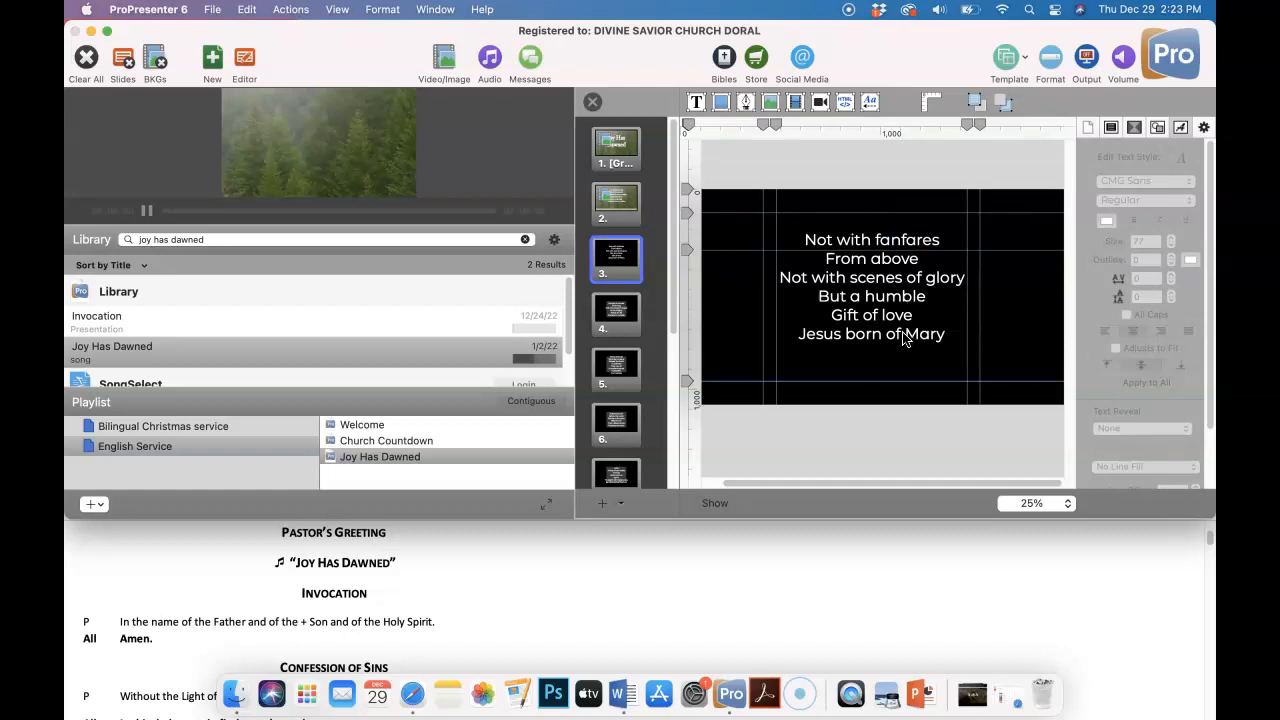
Step: Change "From" to lowercase "from" in the second line of slide 3
left_click(836, 266)
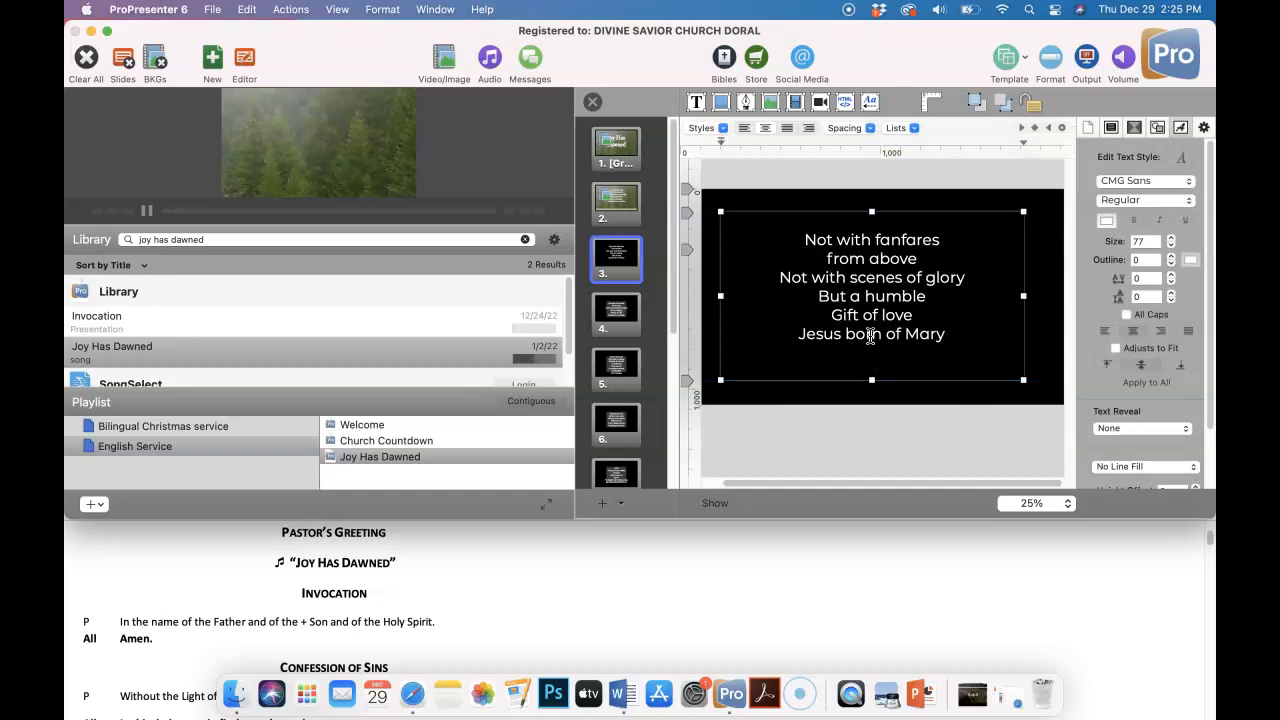